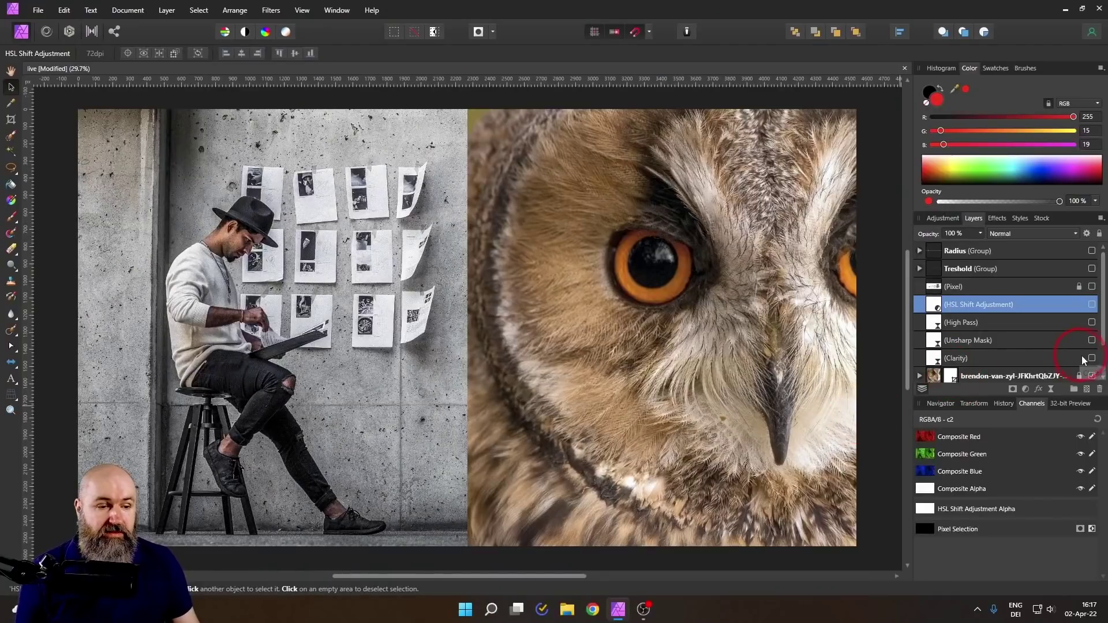
Step: Turn on the Clarity layer and try a strongly negative strength of about -63% on the owl
left_click(1086, 361)
double_click(933, 358)
left_click_drag(673, 303, 649, 283)
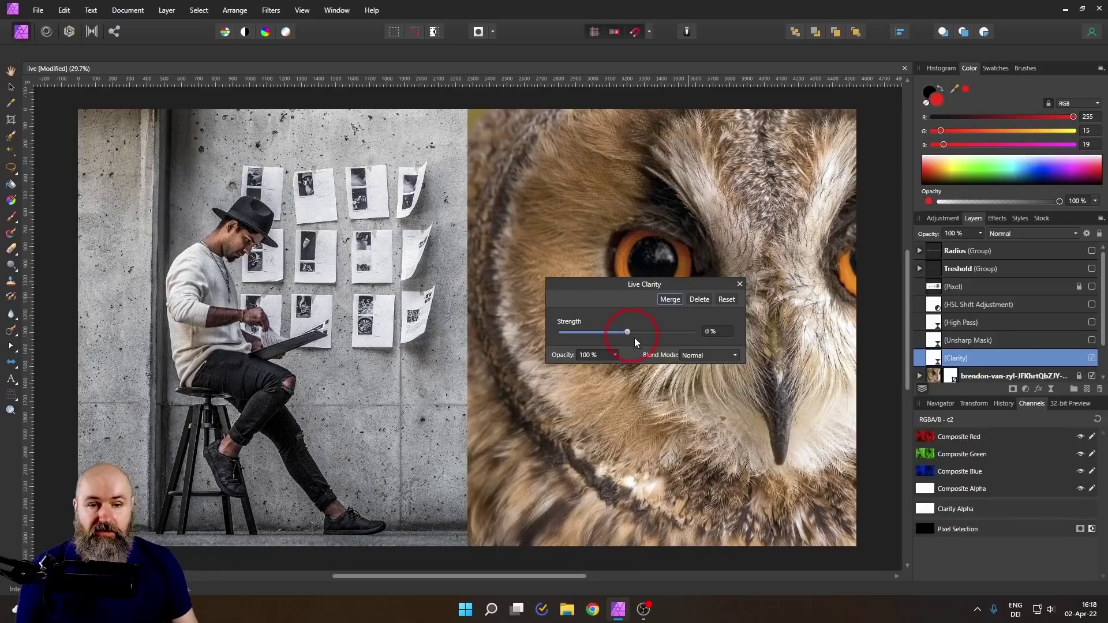
left_click_drag(631, 284, 563, 433)
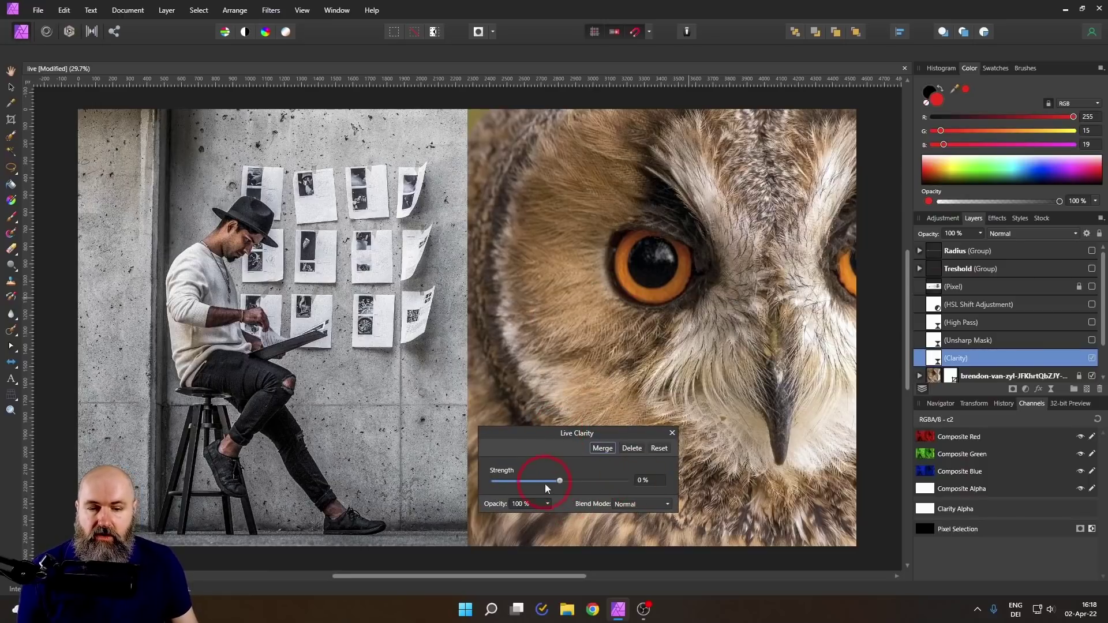
mouse_move(559, 481)
left_mouse_down()
mouse_move(520, 482)
mouse_move(627, 482)
mouse_move(545, 483)
mouse_move(623, 483)
mouse_move(555, 482)
left_mouse_up()
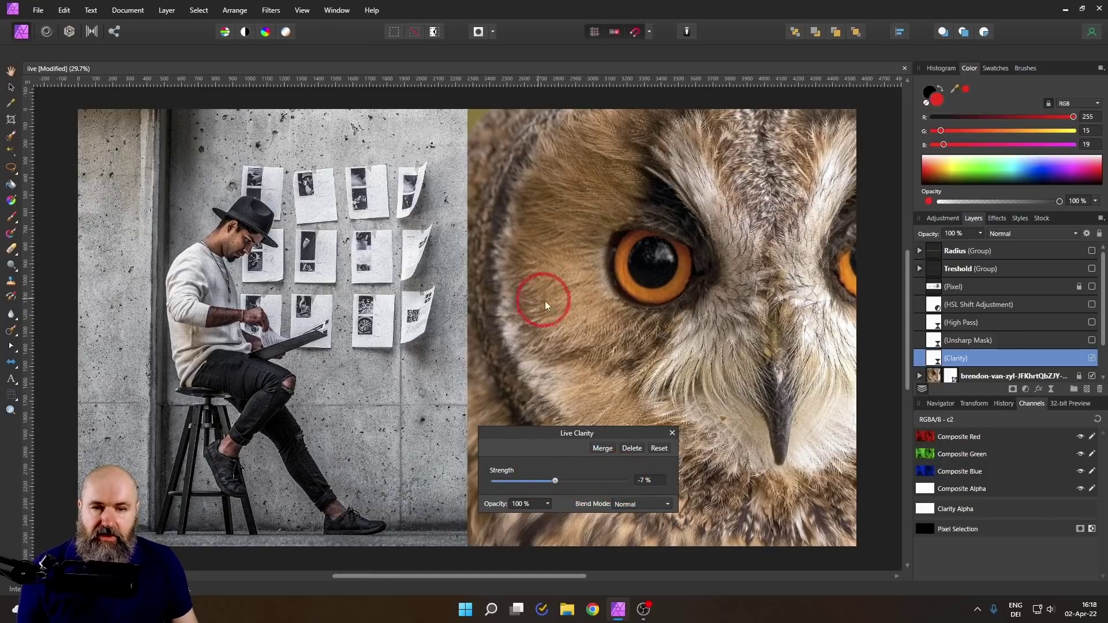
Step: Compare Clarity strengths of about 90%, 10% and 100% on the feathers, then reset to 0%
scroll(556, 300, "up", 3)
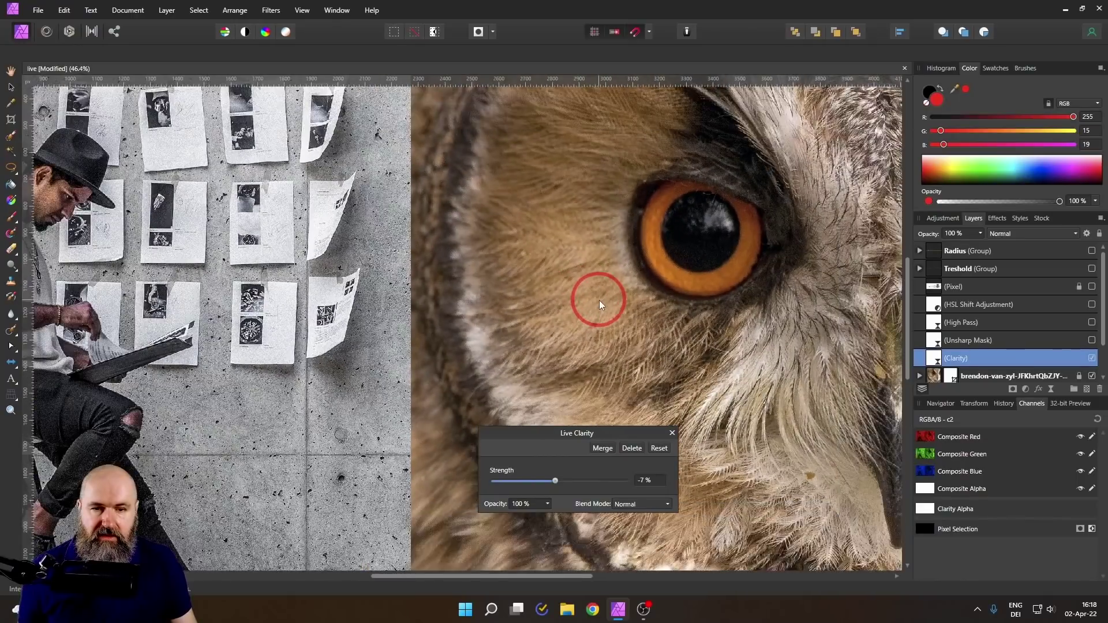
left_click_drag(598, 300, 493, 313)
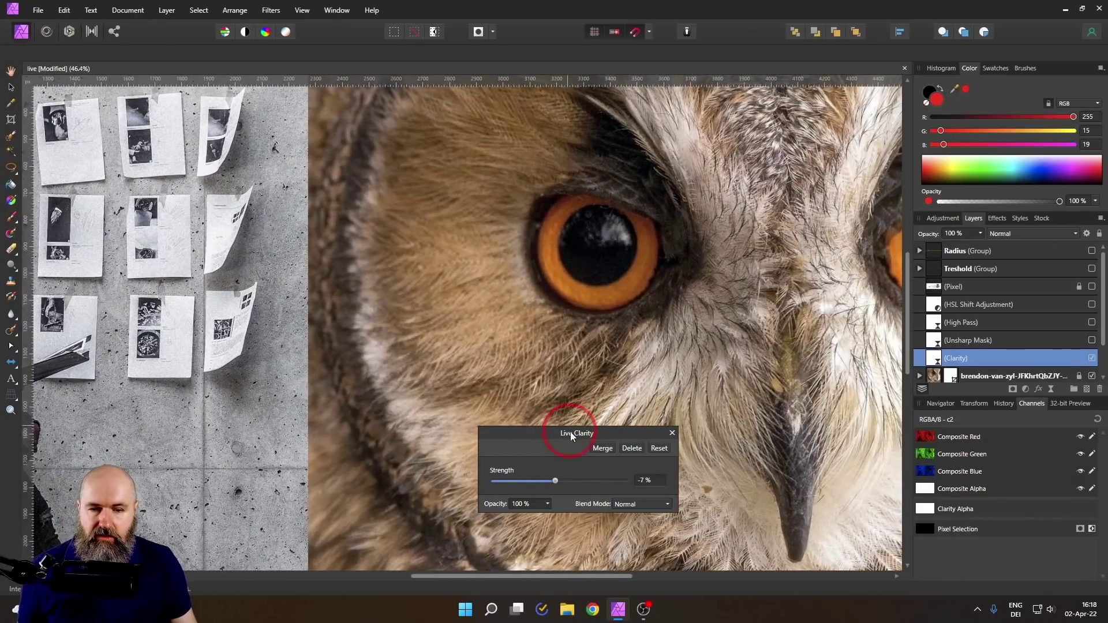
left_click_drag(570, 434, 491, 483)
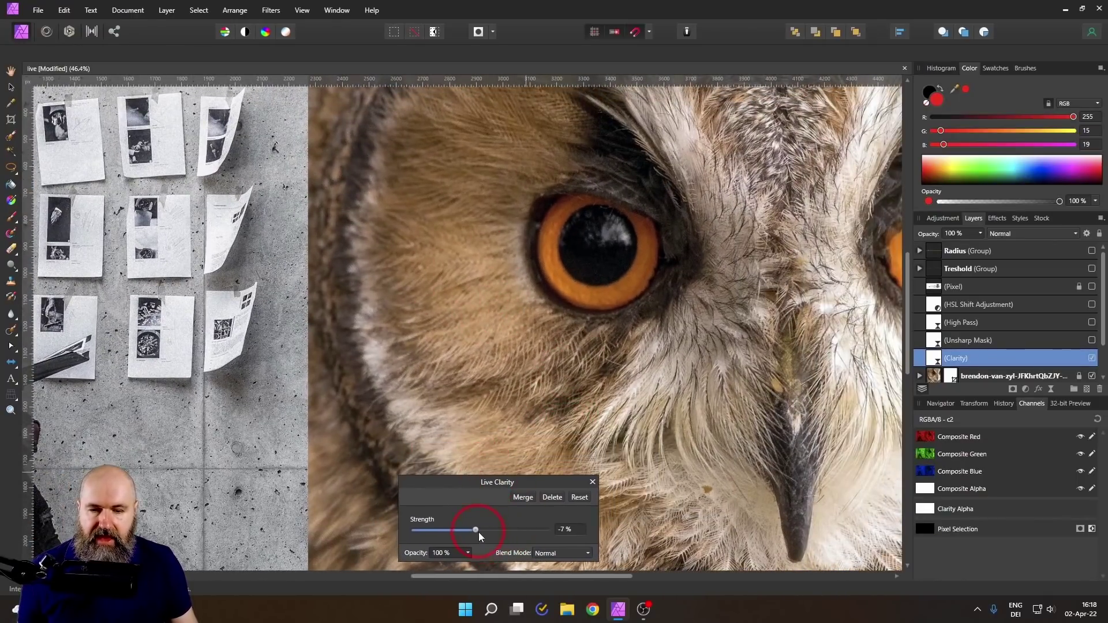
left_click_drag(477, 530, 541, 520)
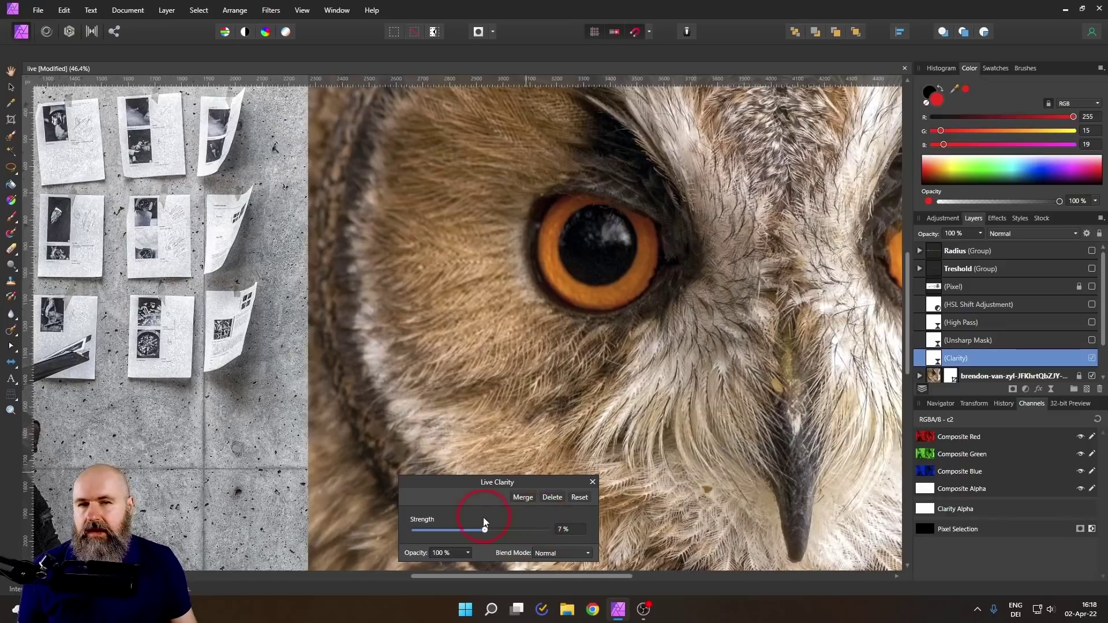
left_click_drag(480, 519, 540, 527)
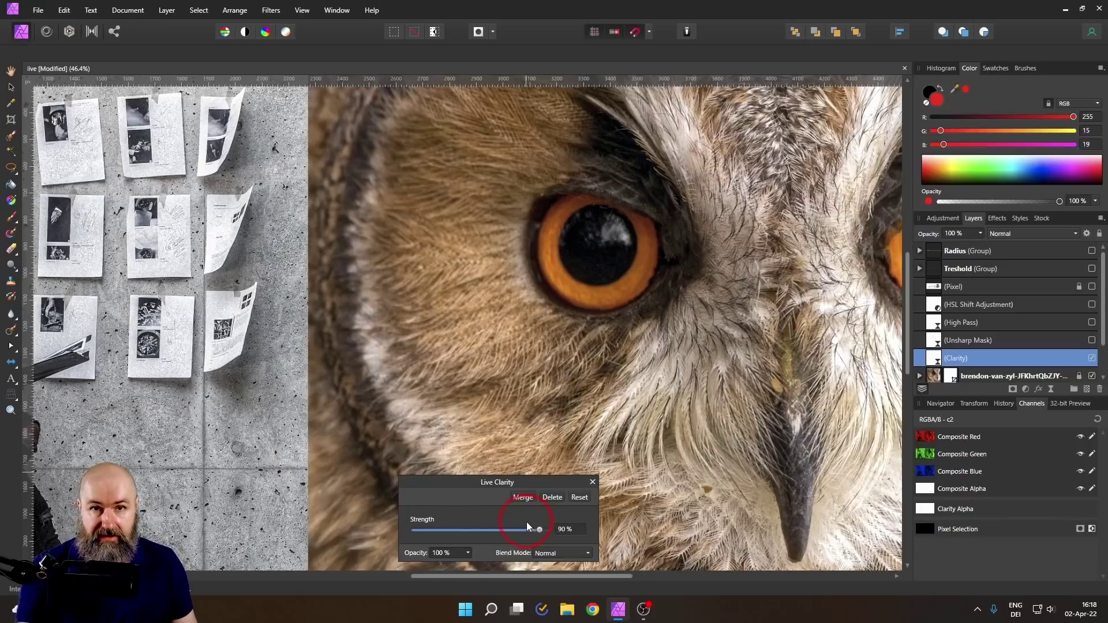
mouse_move(535, 528)
left_mouse_down()
mouse_move(435, 524)
mouse_move(548, 527)
mouse_move(433, 525)
mouse_move(532, 526)
left_mouse_up()
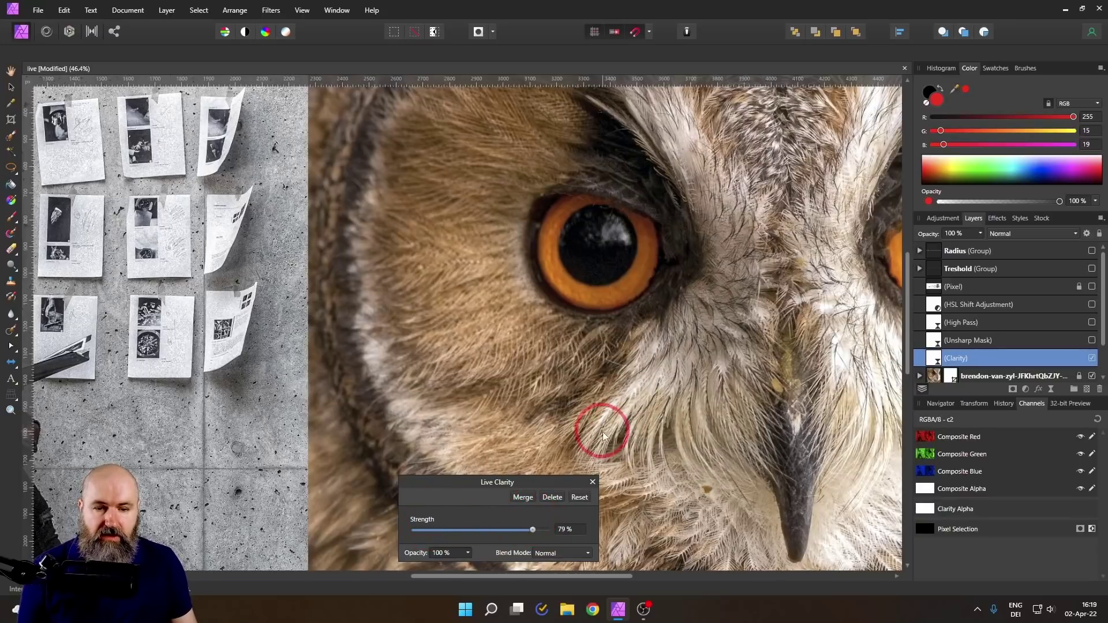
left_click_drag(491, 533, 525, 533)
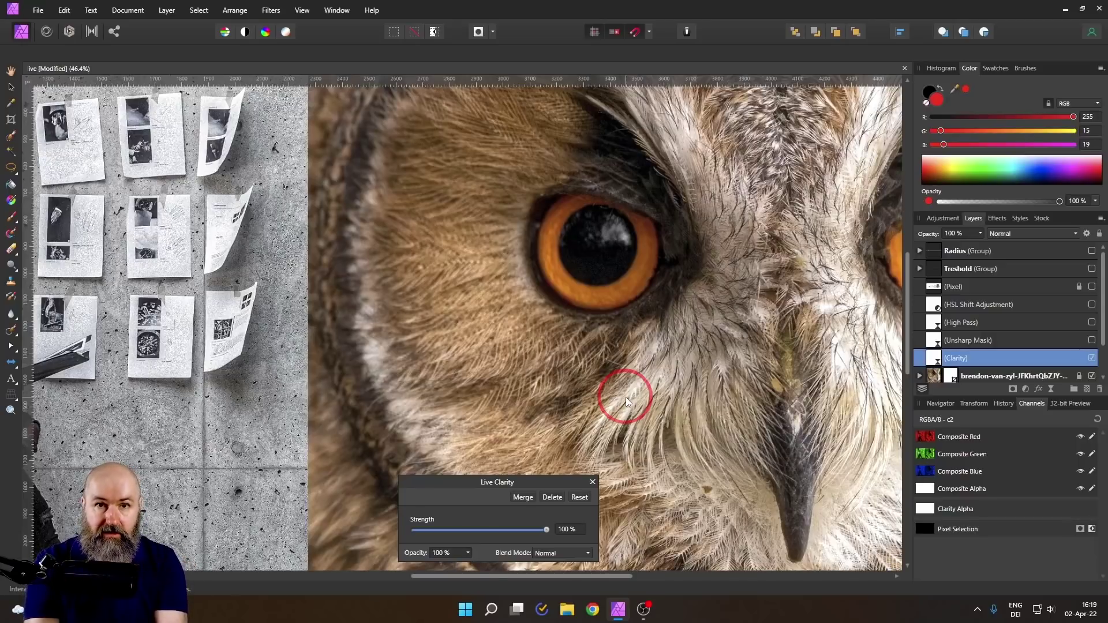
left_click(579, 497)
left_click(592, 482)
left_click(930, 349)
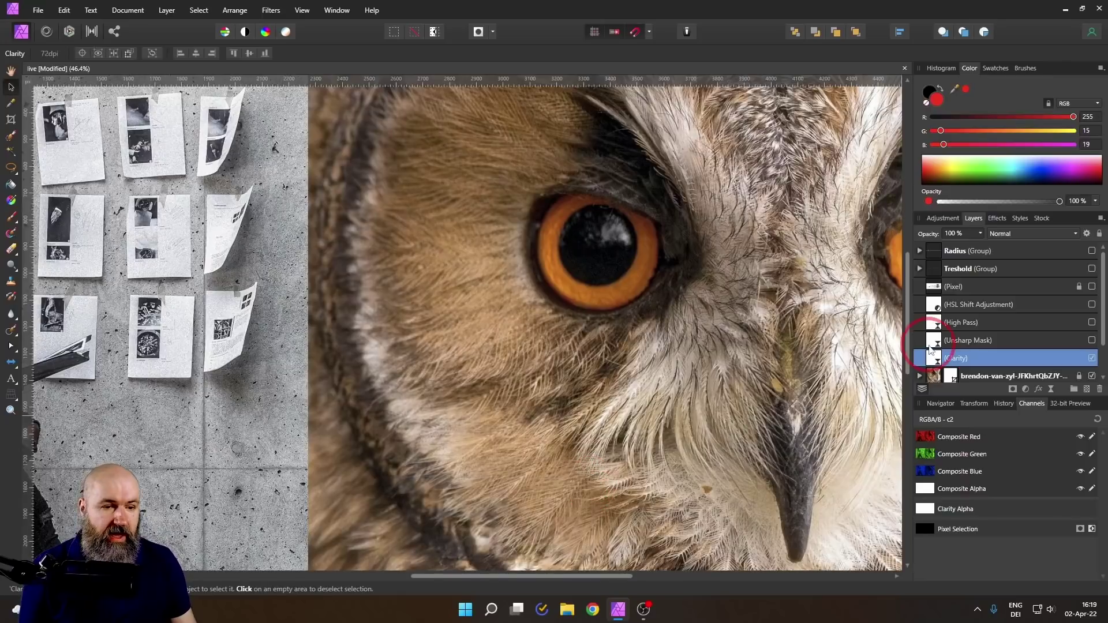
left_click(1025, 389)
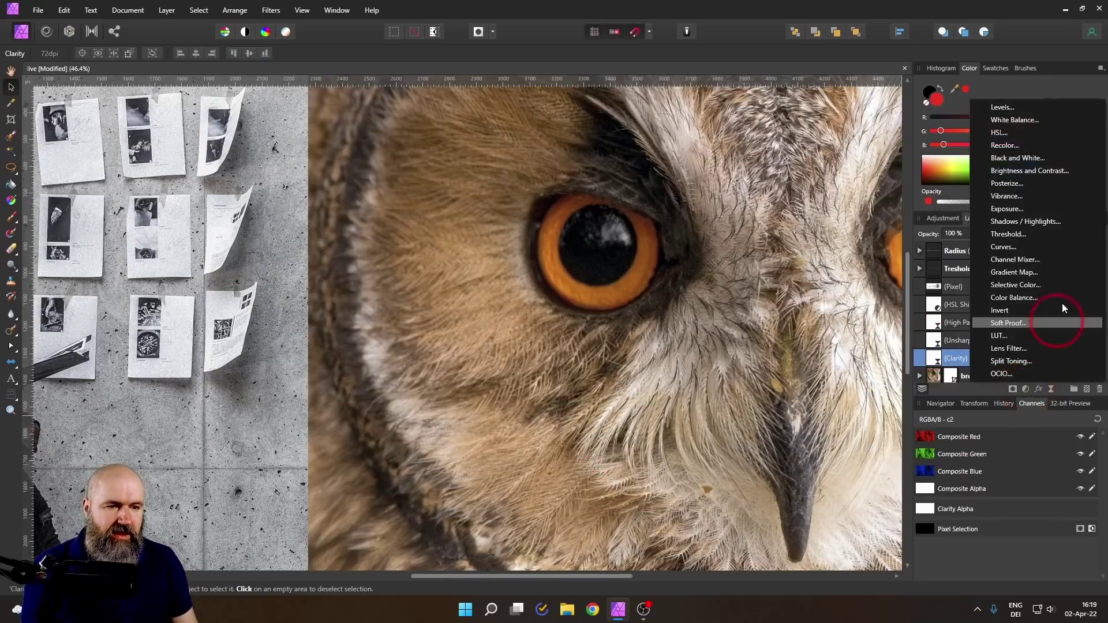
left_click(1001, 247)
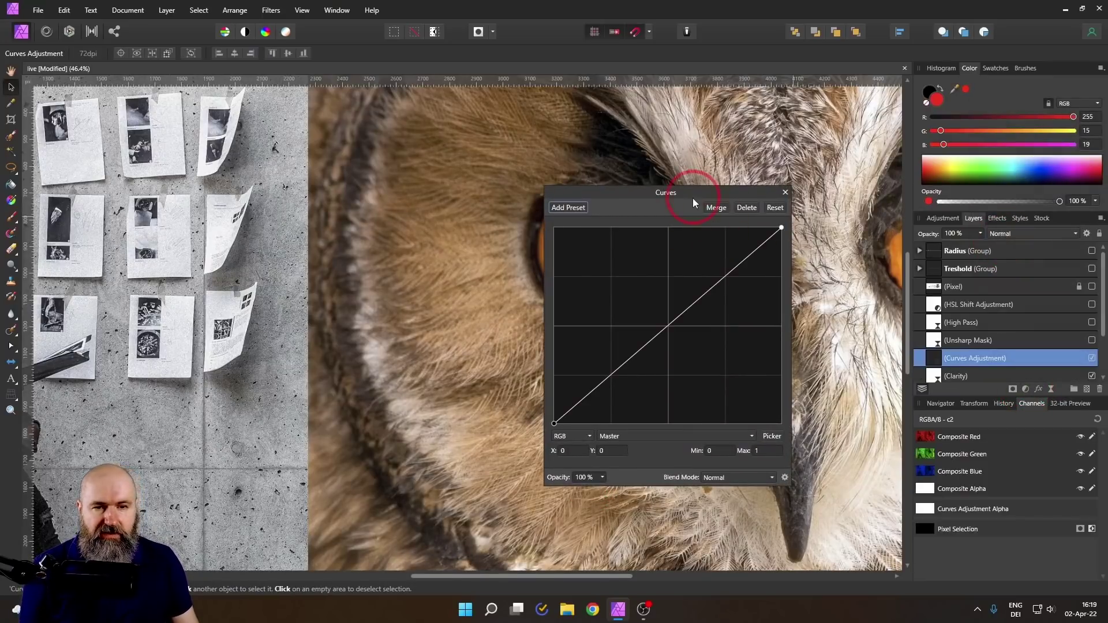
left_click_drag(692, 198, 805, 175)
left_click(719, 358)
left_click(743, 337)
left_click(697, 374)
left_click(839, 249)
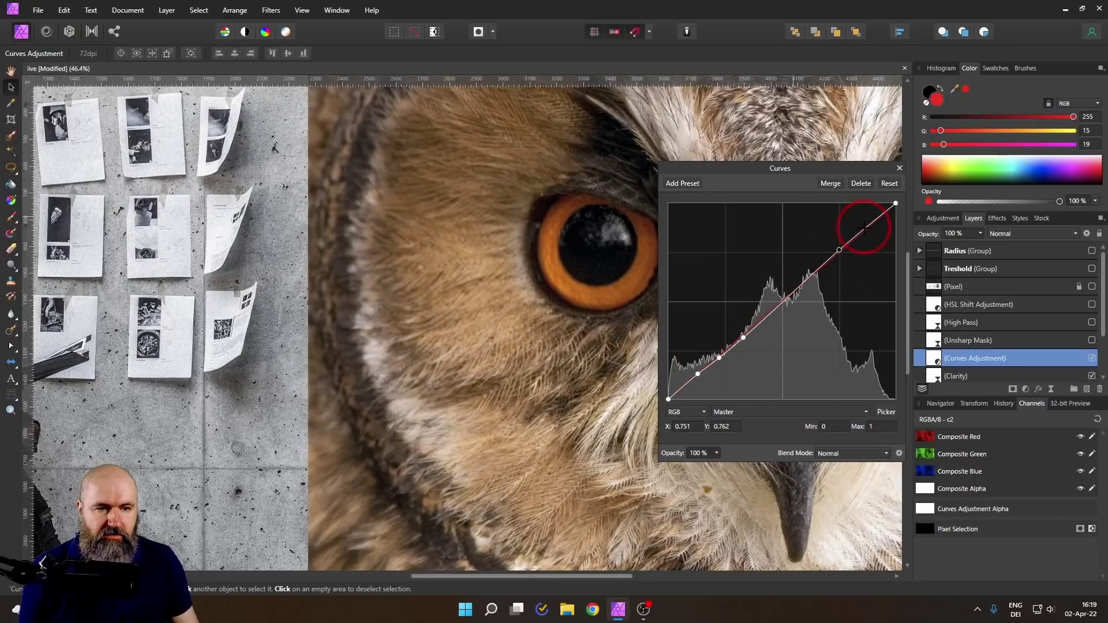
left_click(883, 215)
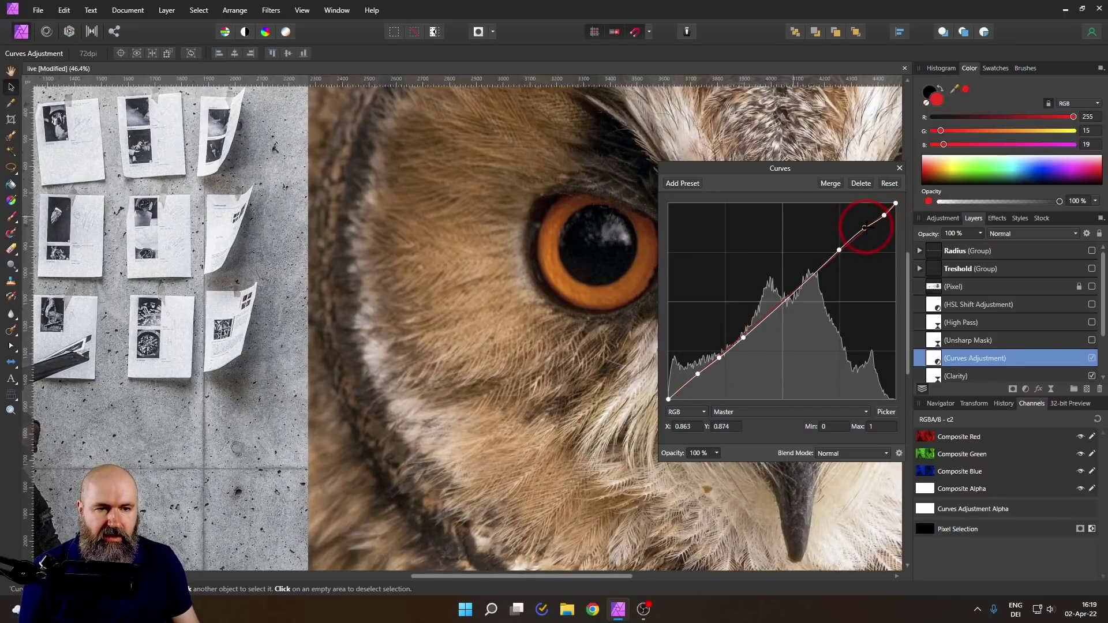
left_click_drag(864, 227, 866, 230)
left_click(843, 453)
scroll(848, 375, "down", 5)
left_click(840, 365)
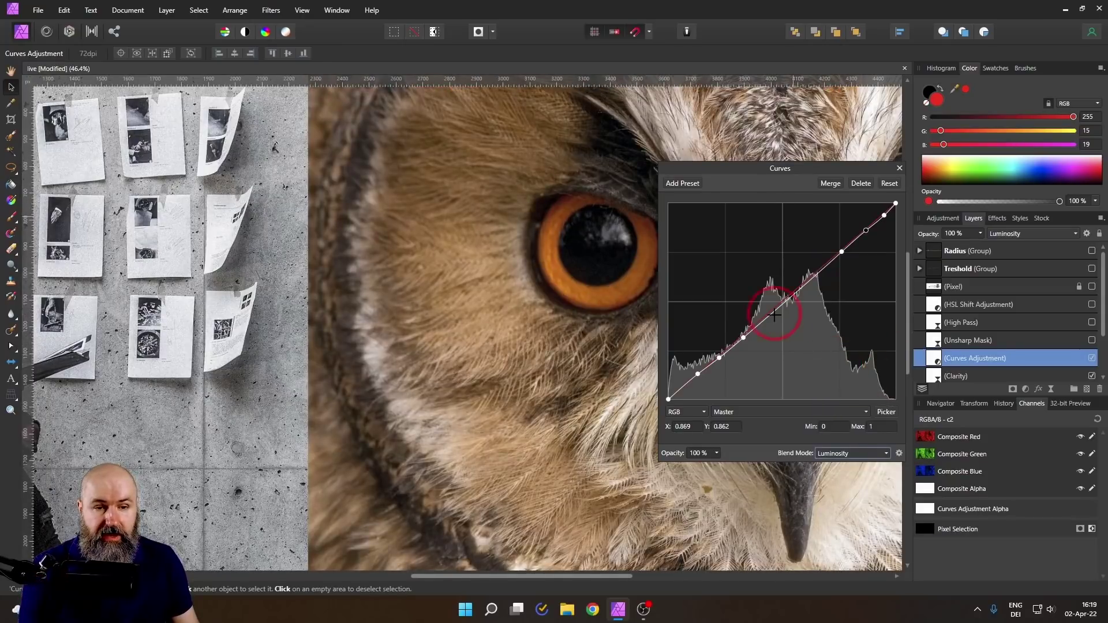
left_click_drag(806, 282, 778, 315)
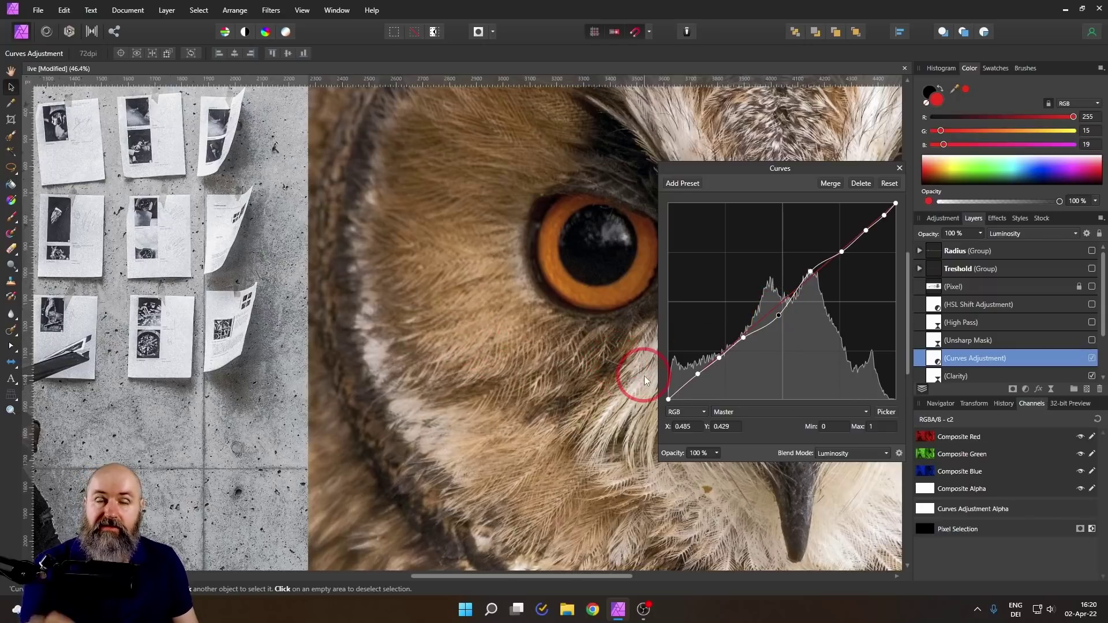
left_click(861, 182)
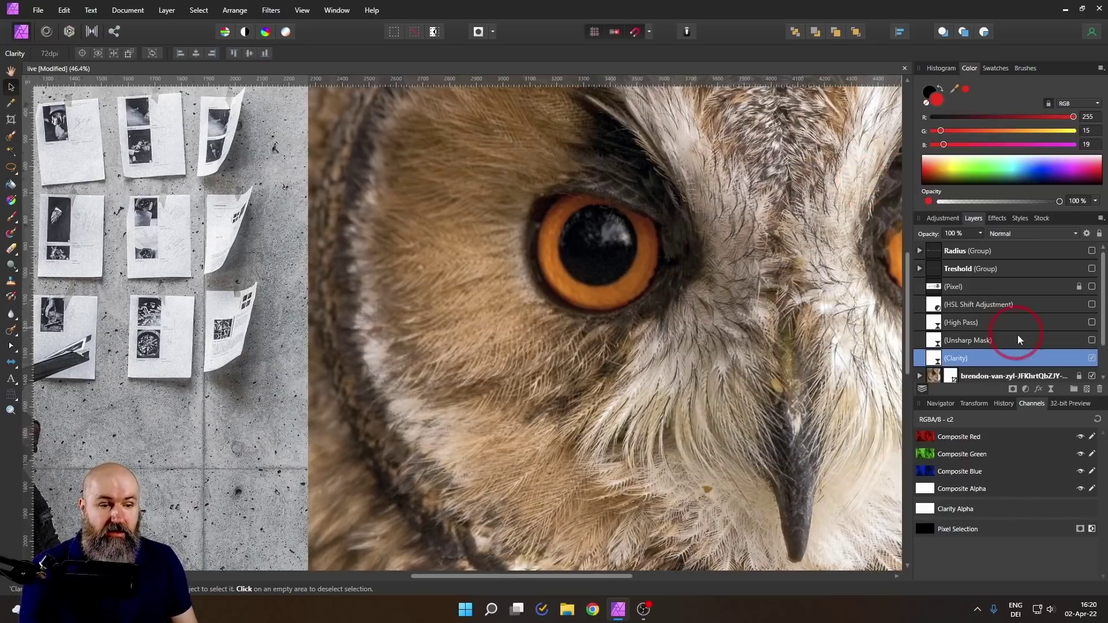
Step: Enable the Unsharp Mask layer and show its settings beside the owl's eye
left_click(1092, 340)
double_click(935, 340)
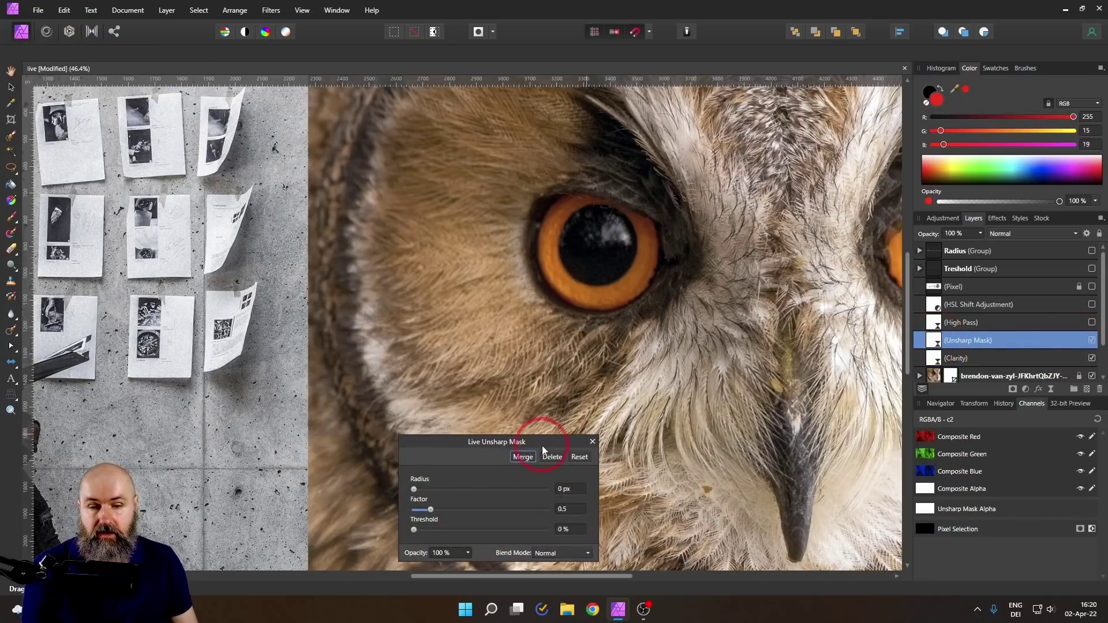
left_click_drag(541, 444, 714, 278)
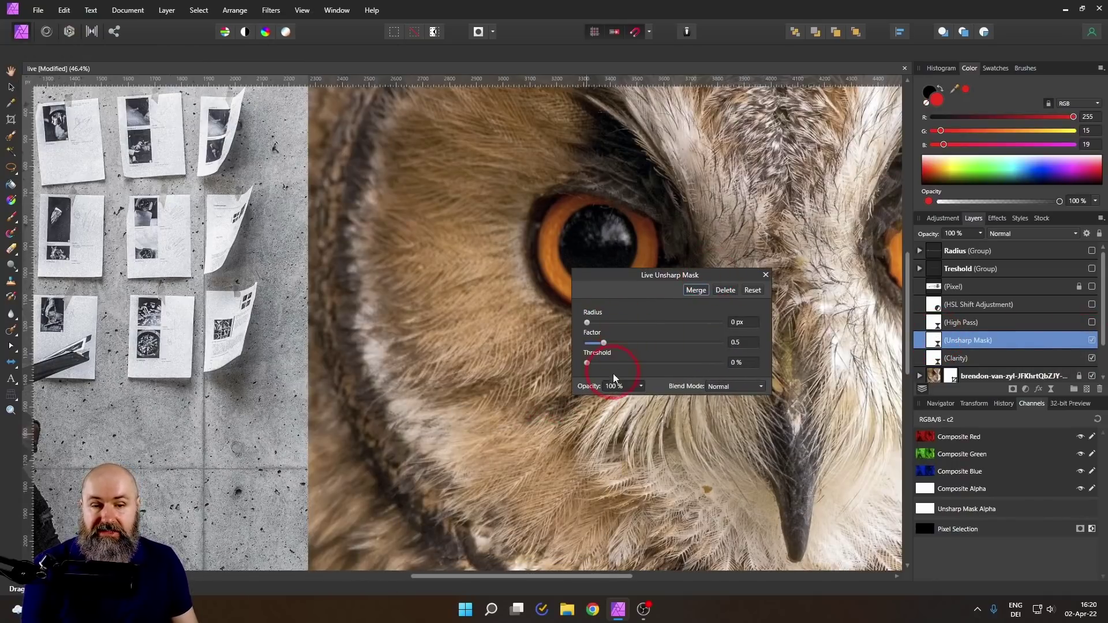
left_click_drag(663, 275, 392, 194)
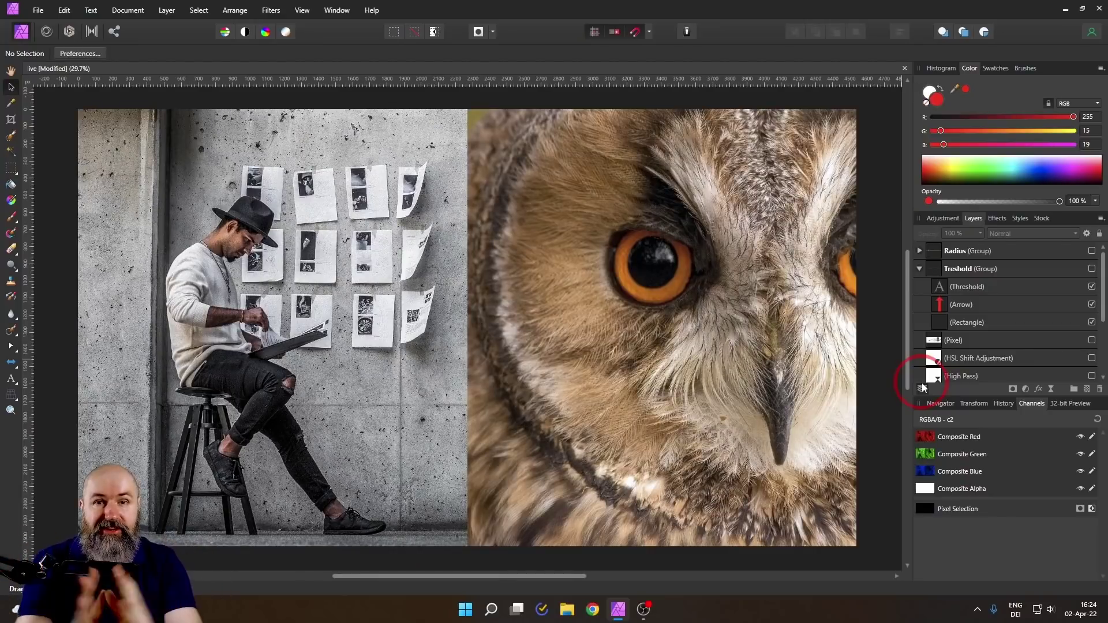
Step: Show the cat illustration layer and the Threshold and Radius annotation groups
left_click(1091, 340)
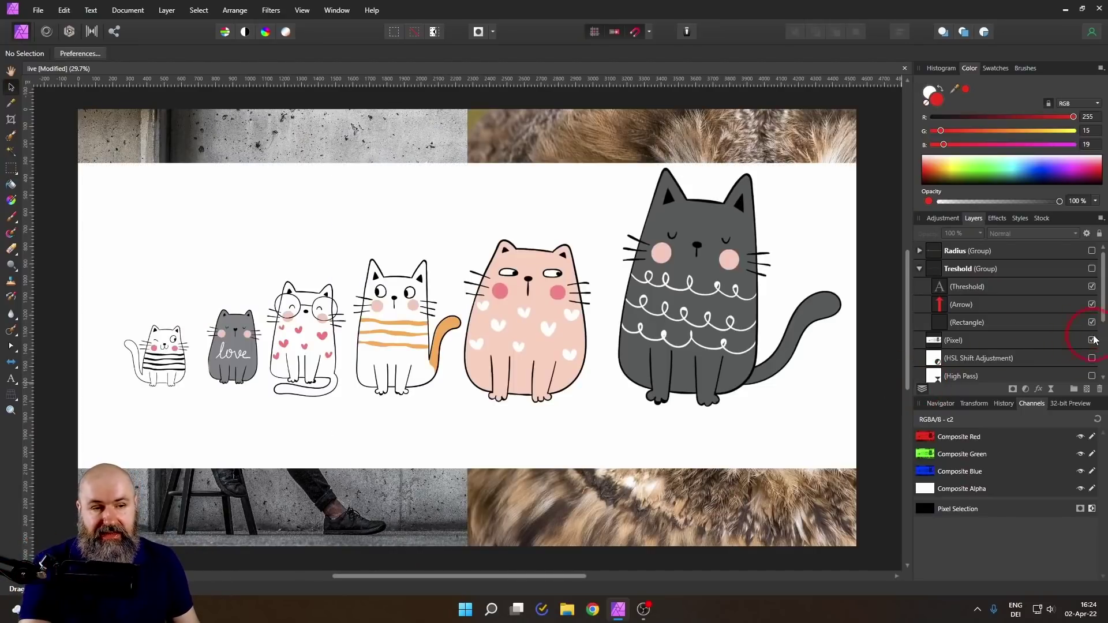
left_click(1091, 269)
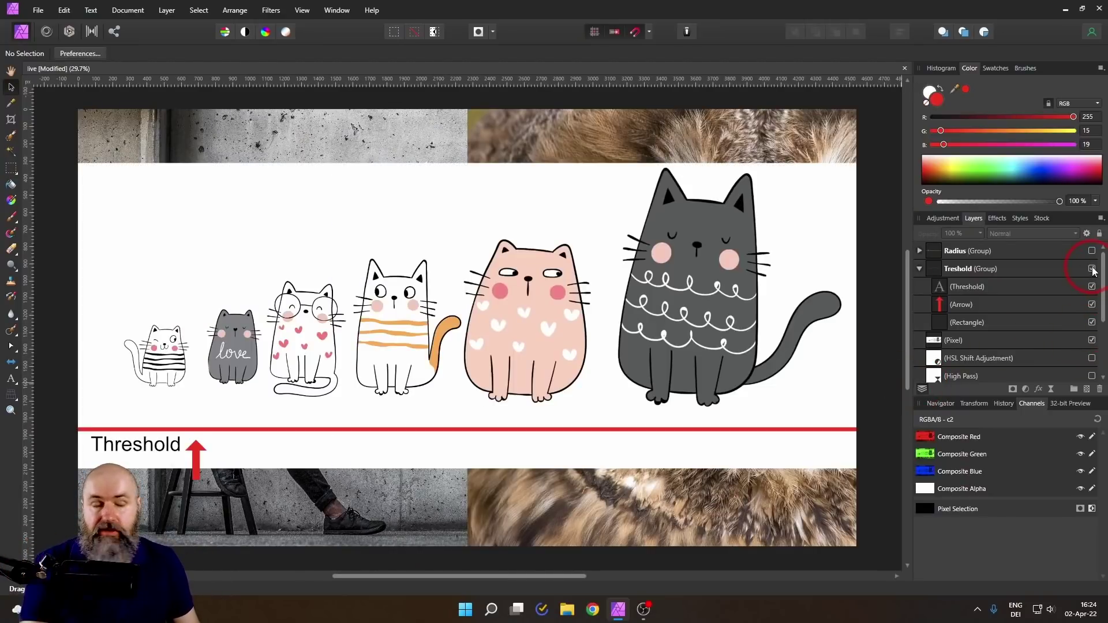
left_click(1091, 251)
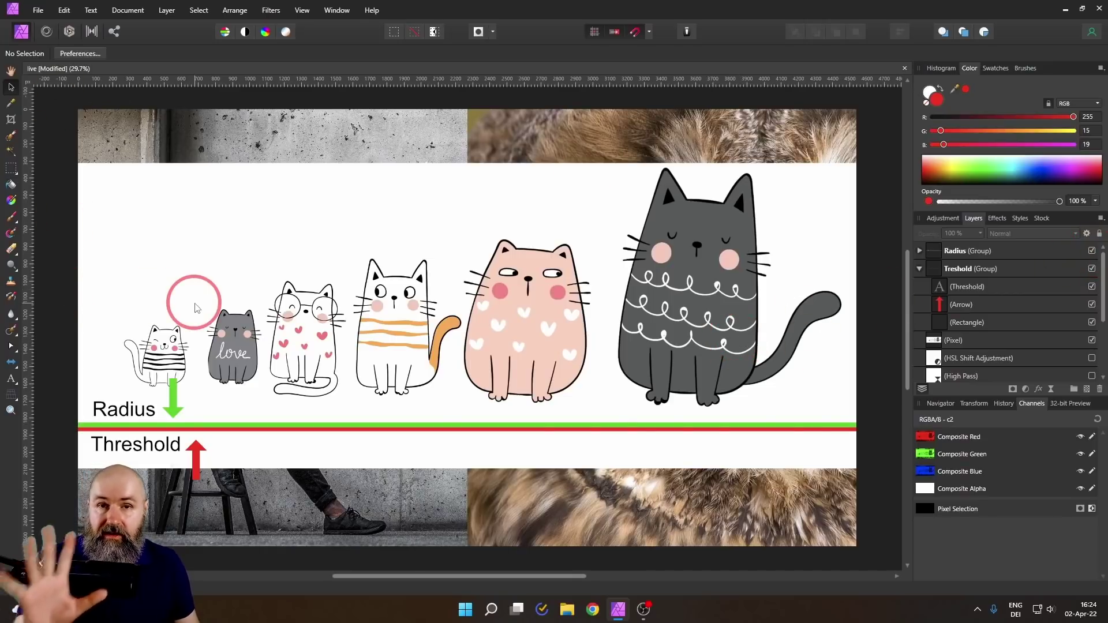
Step: Move the Radius group up near the diagram's top and the Threshold group up across the cats
left_click(141, 409)
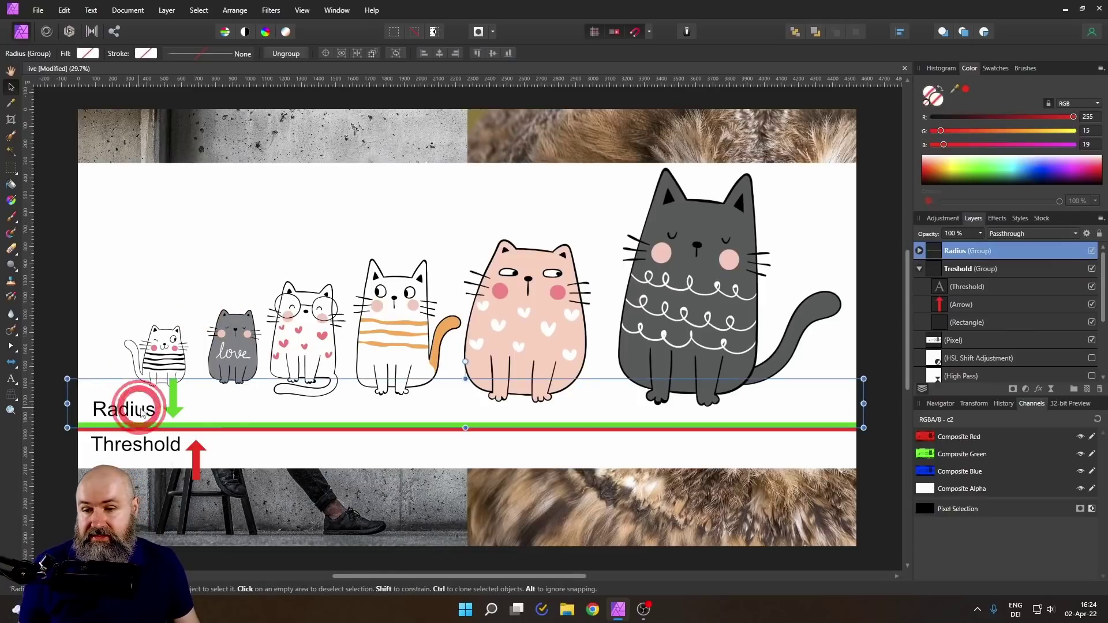
left_click_drag(144, 413, 148, 302)
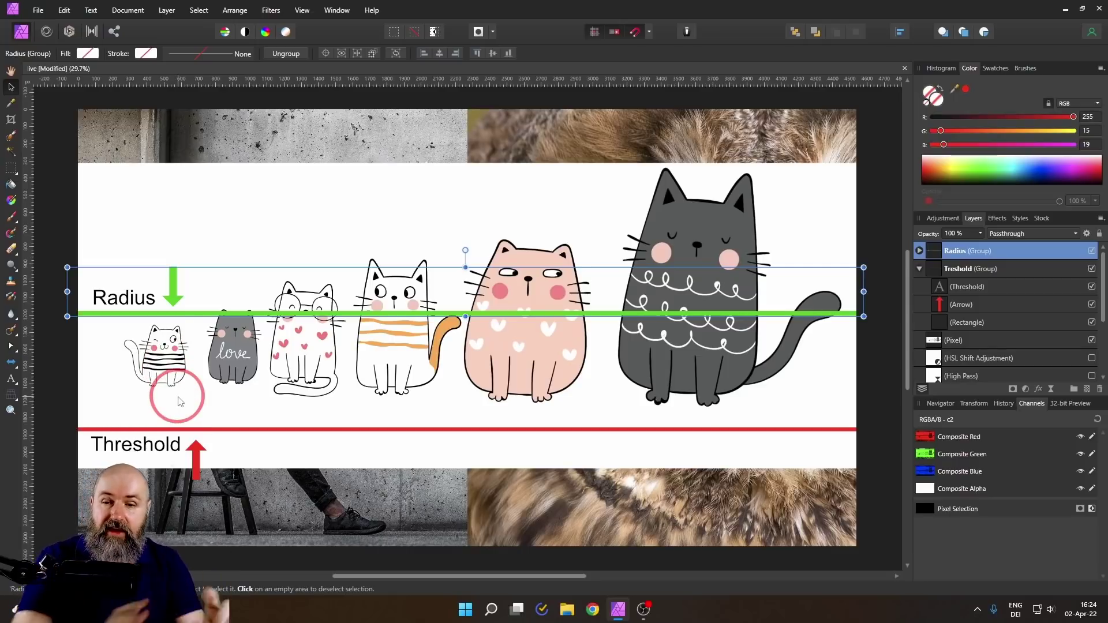
left_click_drag(128, 289, 136, 261)
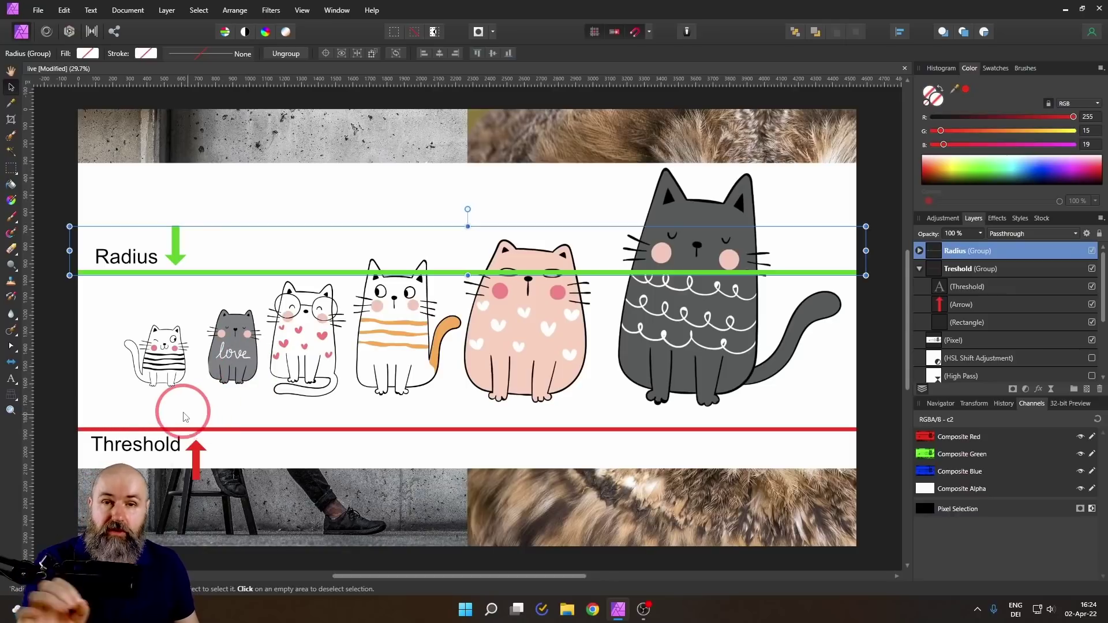
left_click(163, 432)
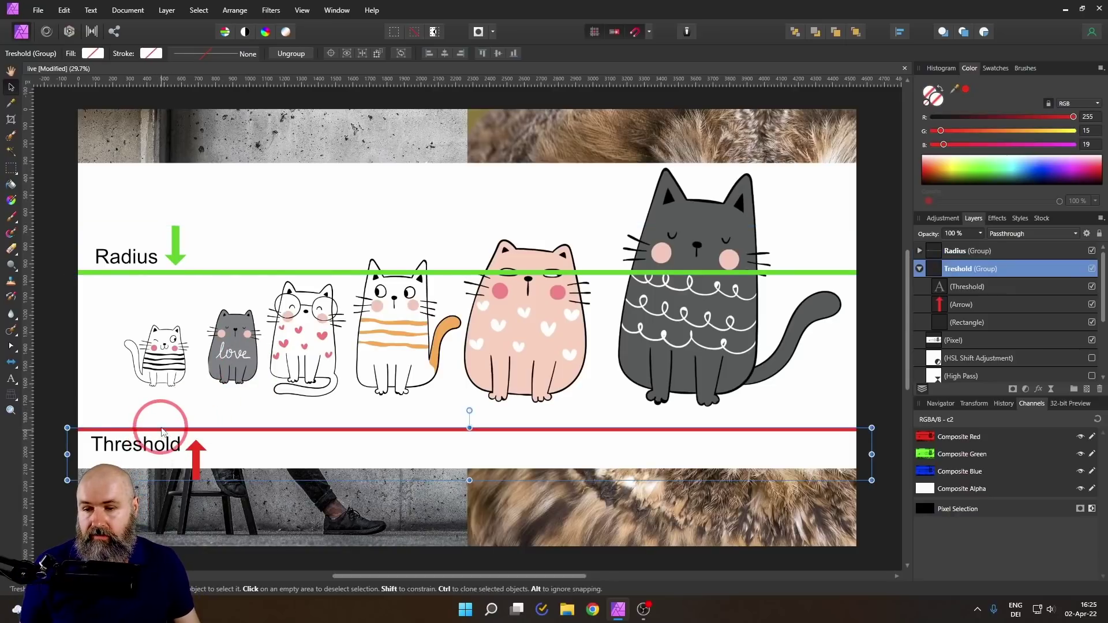
left_click_drag(162, 433, 171, 320)
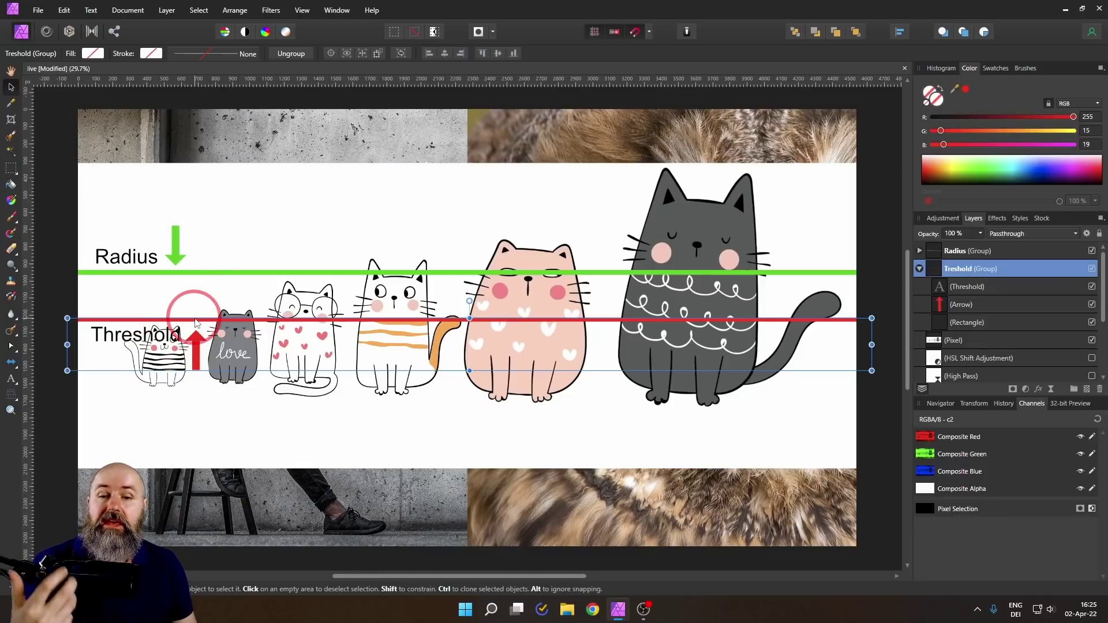
left_click(199, 274)
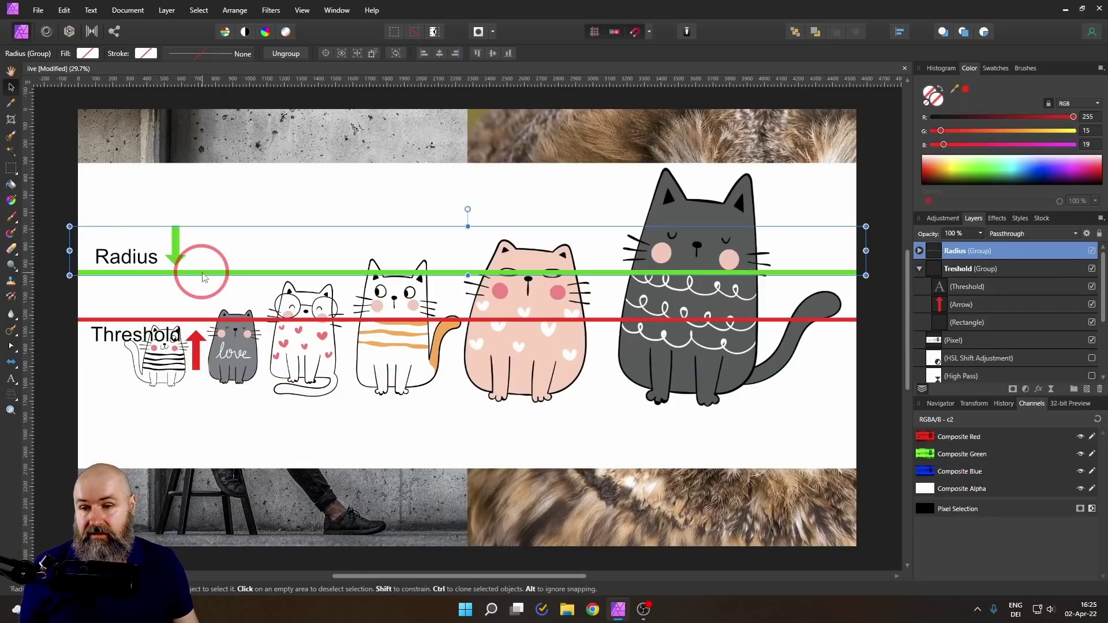
left_click_drag(199, 274, 209, 227)
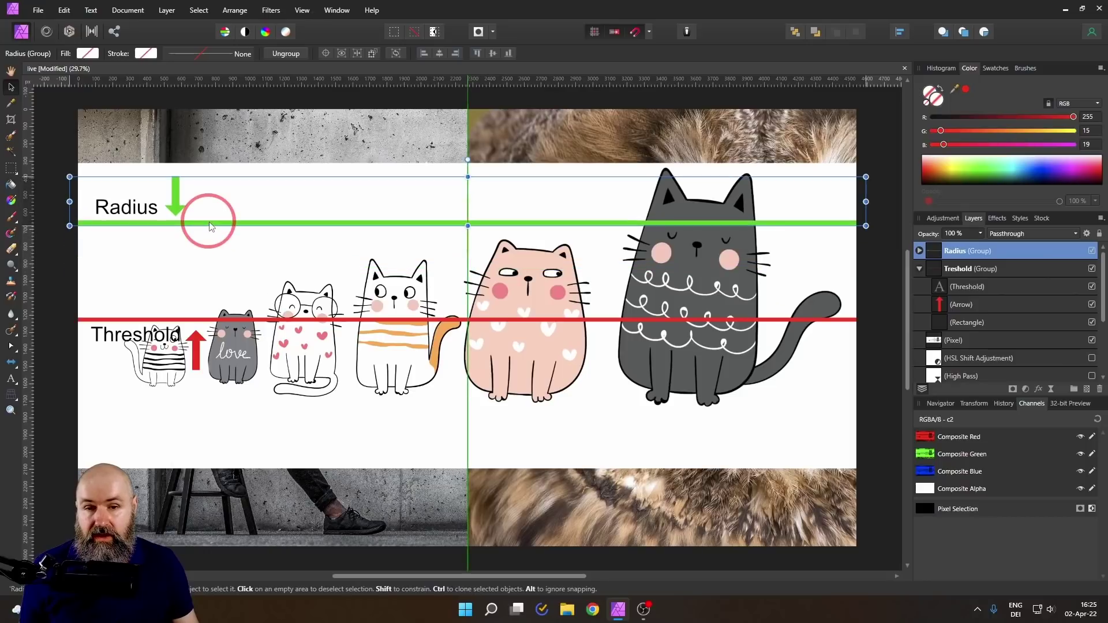
left_click(247, 319)
left_click_drag(248, 319, 238, 301)
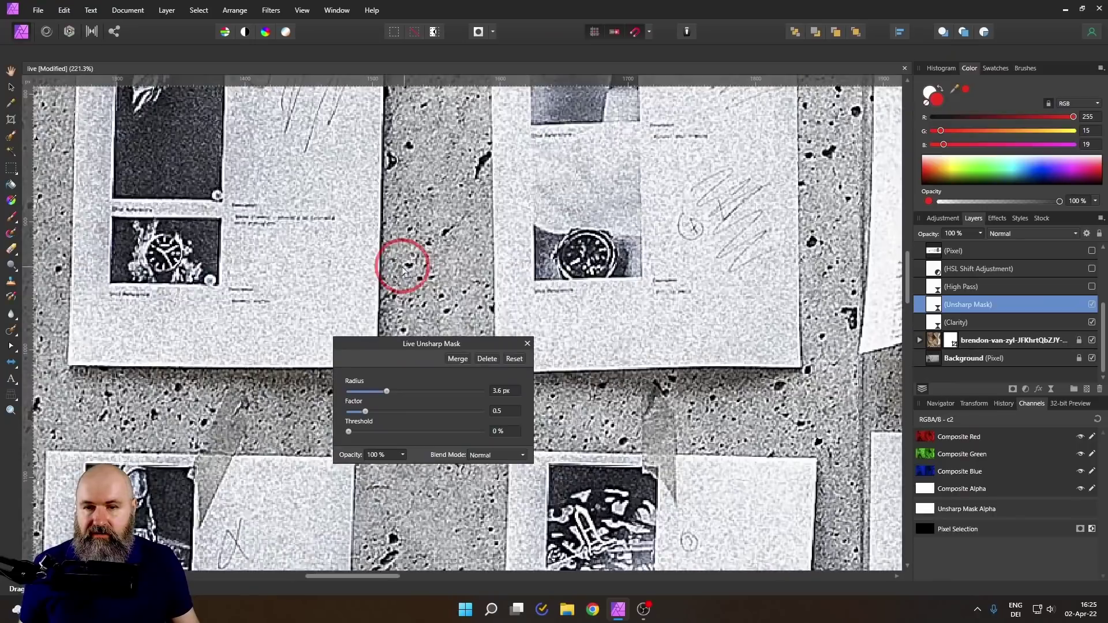
Step: Test Unsharp Mask Radius around 11 px and Threshold settling at 6% on the wall photo
scroll(397, 311, "up", 5)
left_click_drag(398, 345, 517, 300)
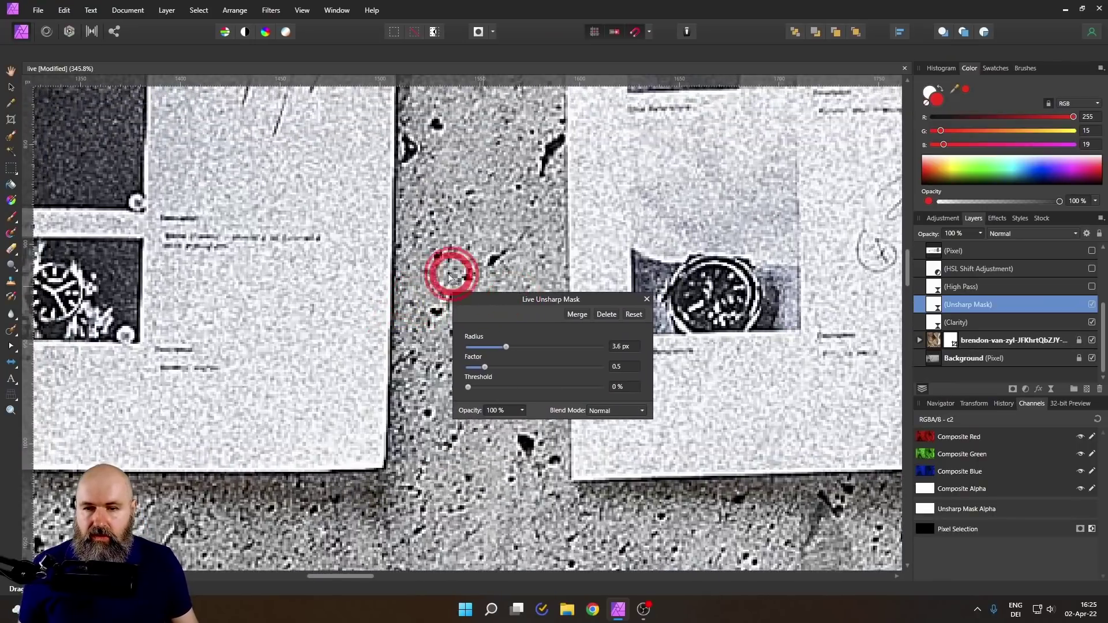
scroll(413, 272, "up", 4)
left_click_drag(515, 355, 480, 346)
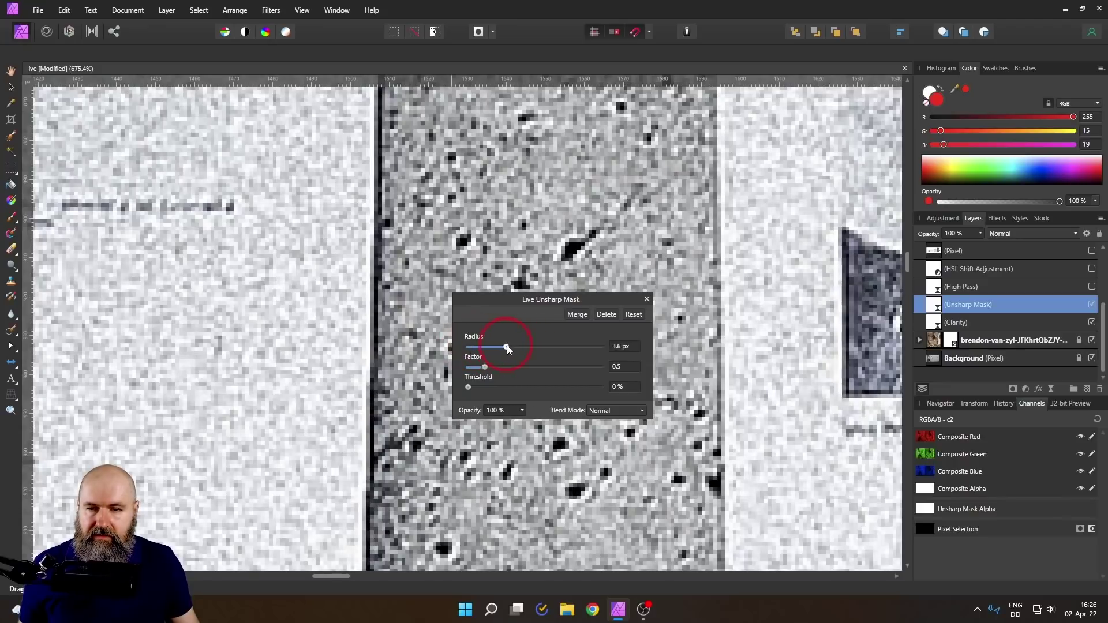
left_click_drag(508, 348, 529, 350)
left_click_drag(468, 387, 506, 379)
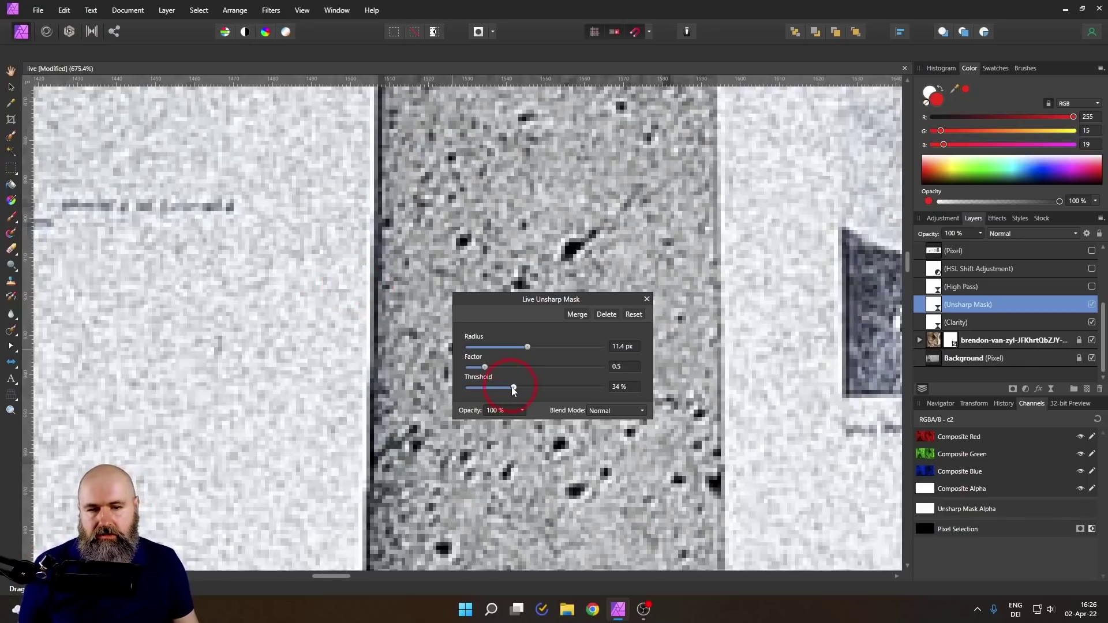
left_click_drag(514, 390, 372, 340)
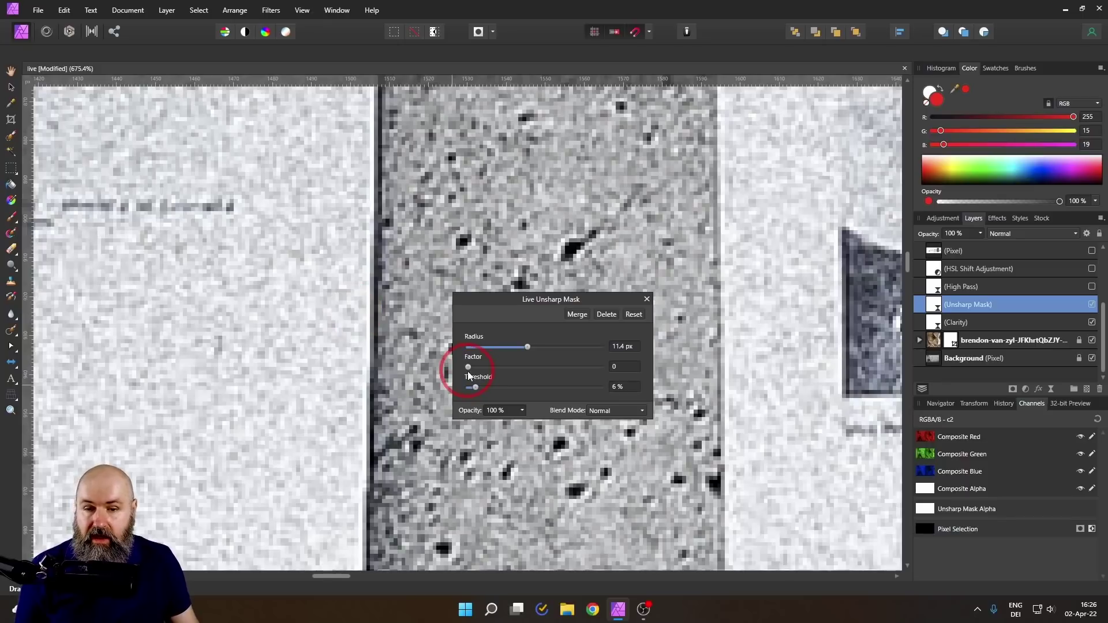
Step: Set Unsharp Mask Factor to 1.426, Radius to 4.6 px and Threshold to 16%
left_click_drag(467, 372, 515, 370)
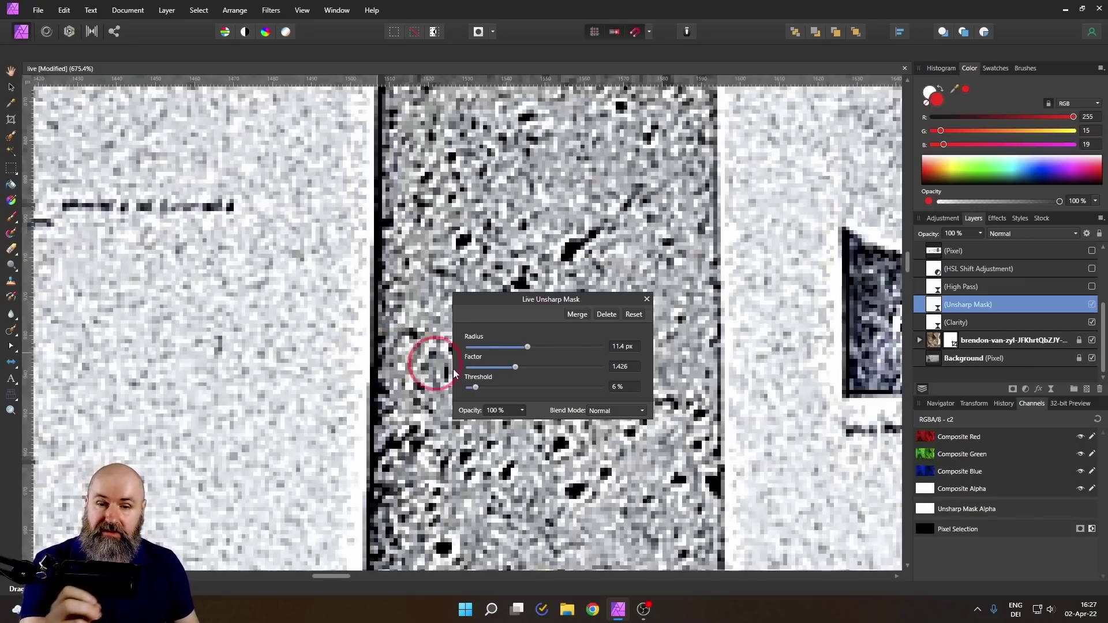
mouse_move(532, 349)
left_mouse_down()
mouse_move(495, 349)
mouse_move(513, 350)
left_mouse_up()
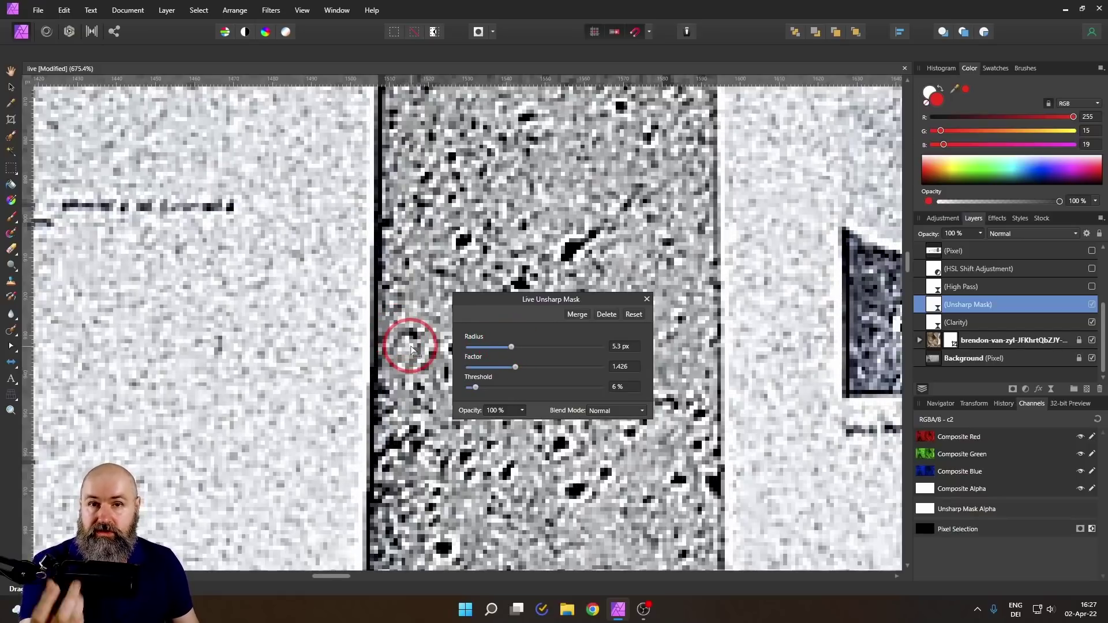
left_click_drag(476, 388, 486, 388)
left_click_drag(508, 349, 510, 349)
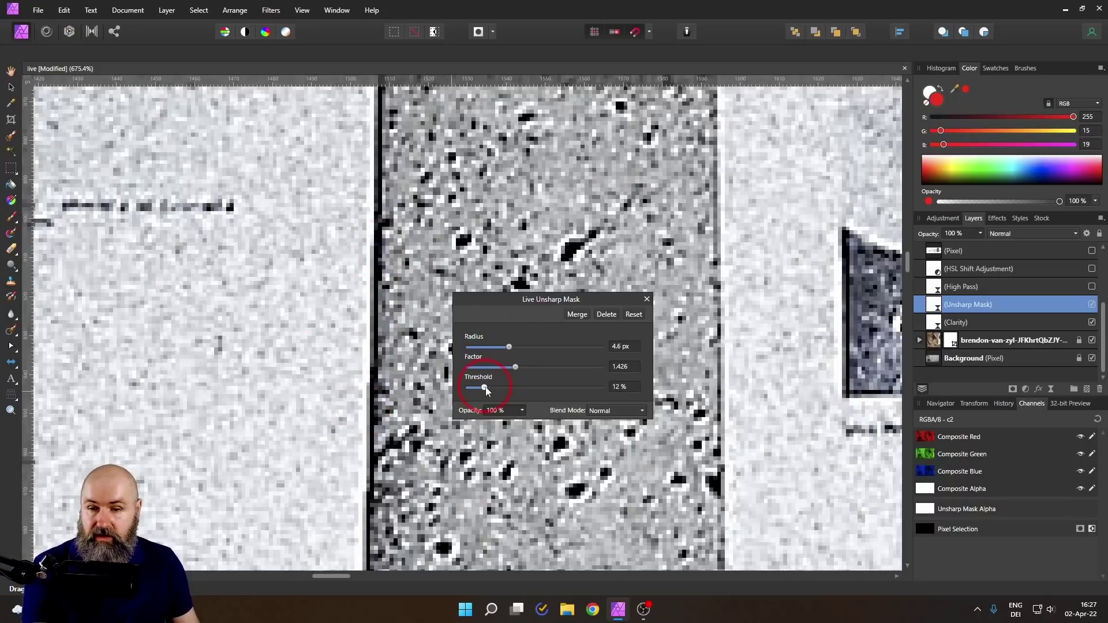
left_click_drag(485, 391, 441, 387)
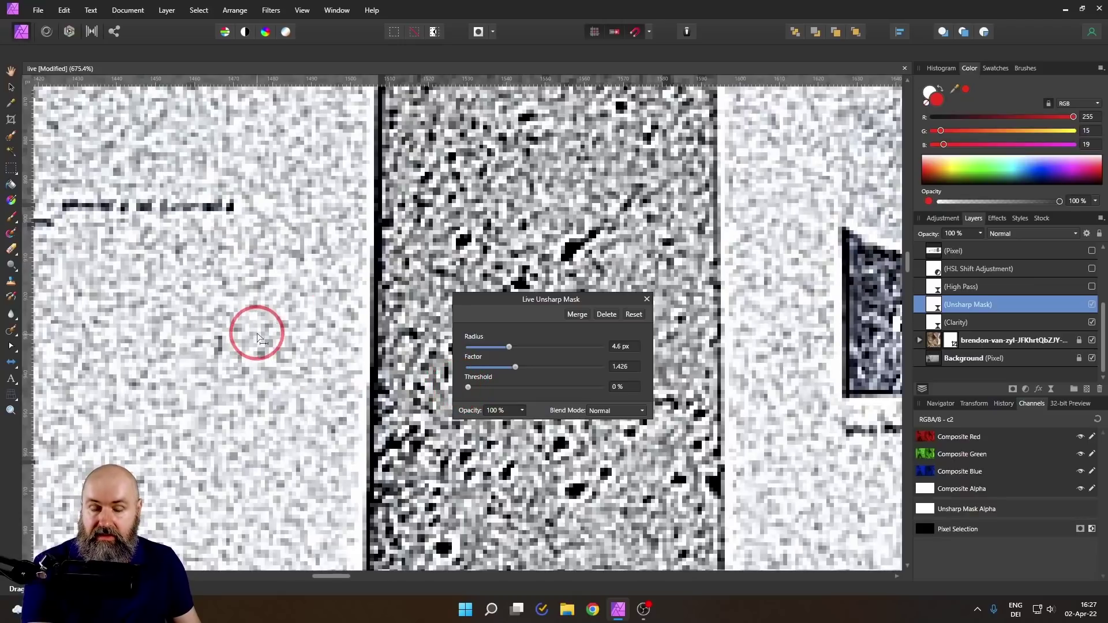
left_click_drag(469, 390, 490, 388)
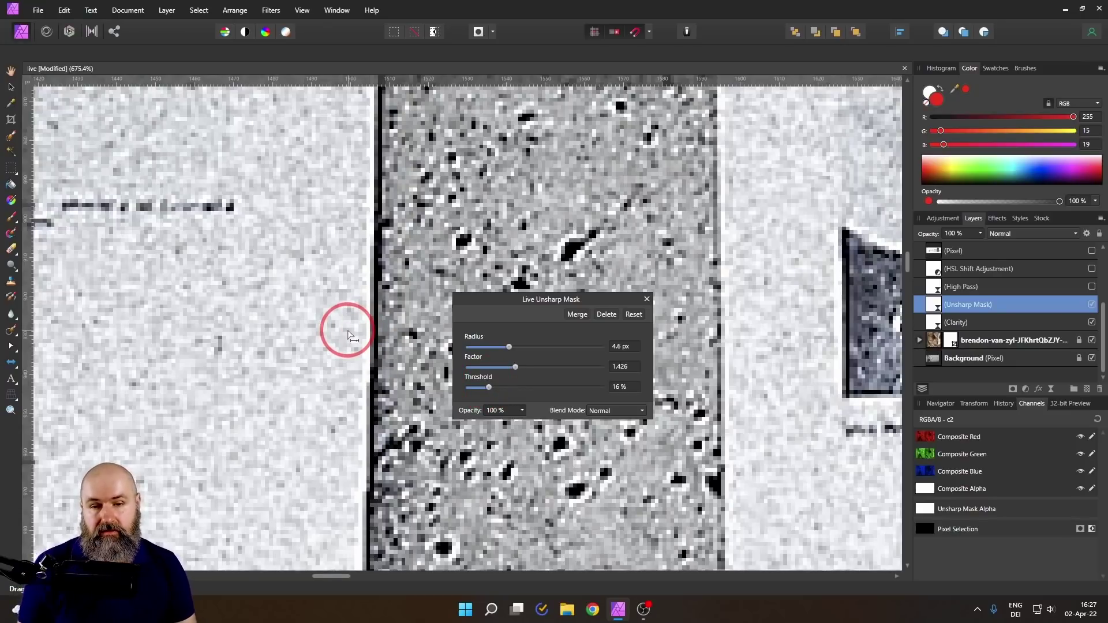
Step: Zoom to the dark sleeve edge and retune Unsharp Mask to Threshold 13%, Radius 7.8 px
scroll(375, 340, "down", 5)
scroll(471, 408, "up", 2)
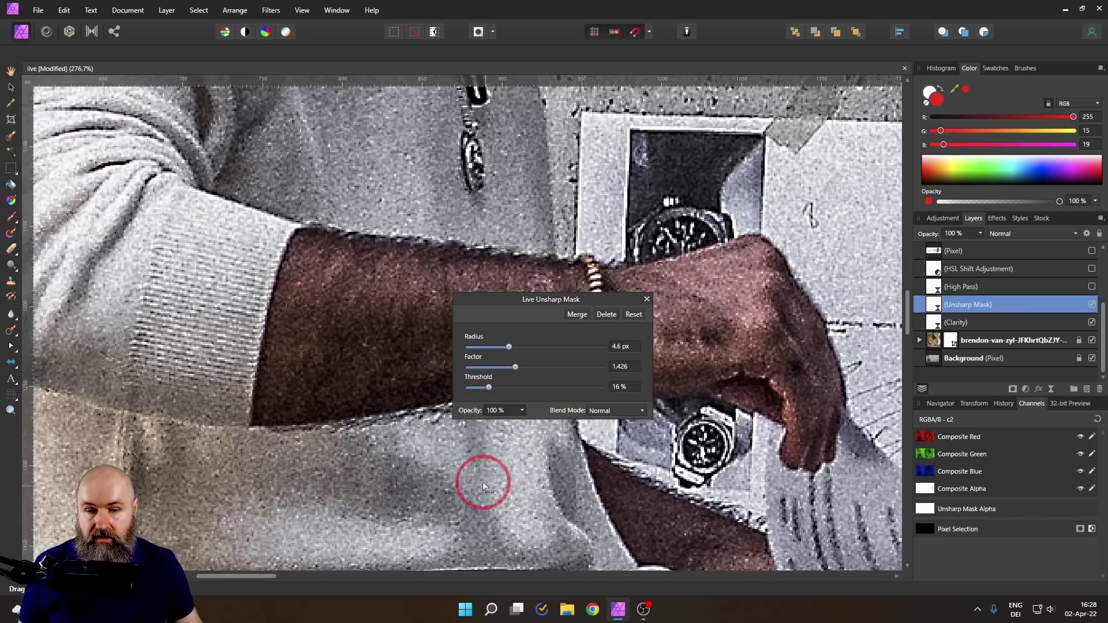
scroll(479, 479, "up", 1)
scroll(478, 462, "up", 5)
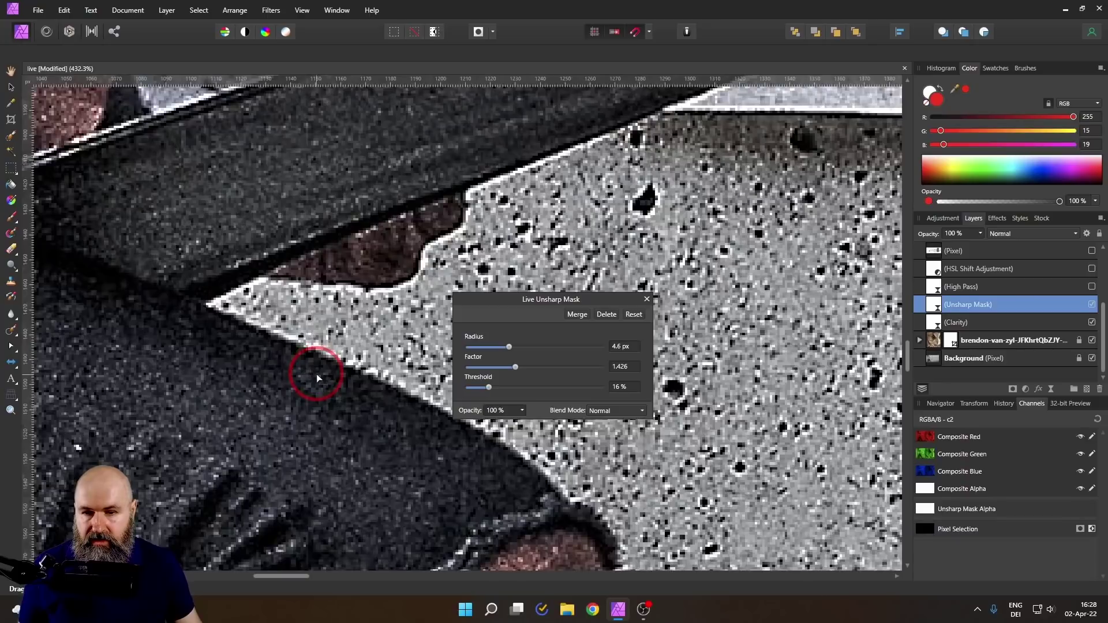
left_click_drag(316, 378, 356, 390)
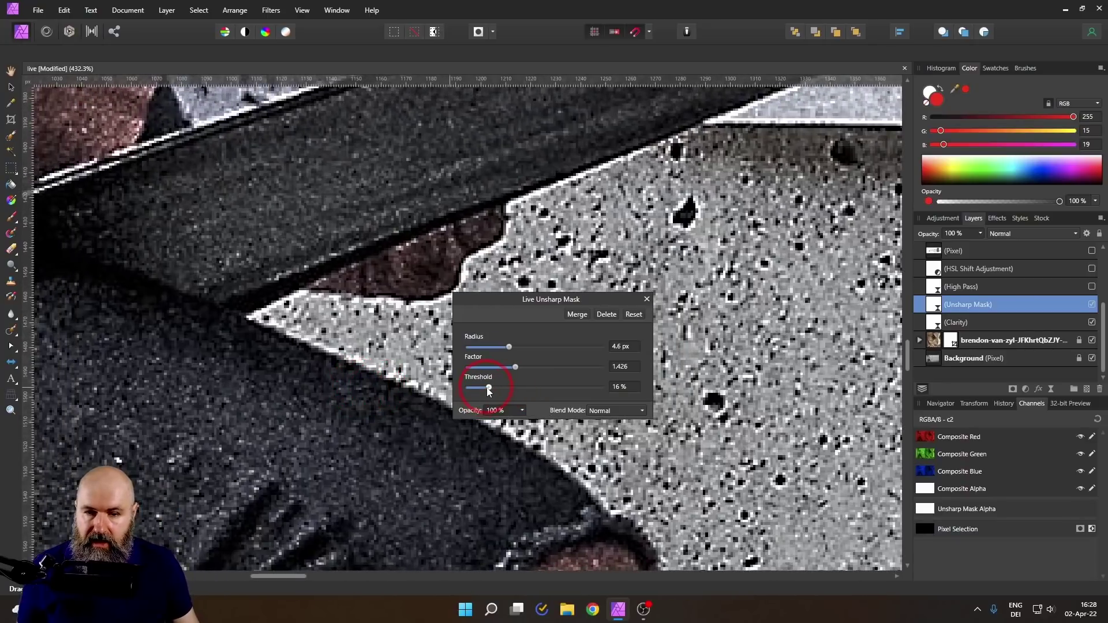
mouse_move(491, 388)
left_mouse_down()
mouse_move(461, 390)
mouse_move(491, 388)
left_mouse_up()
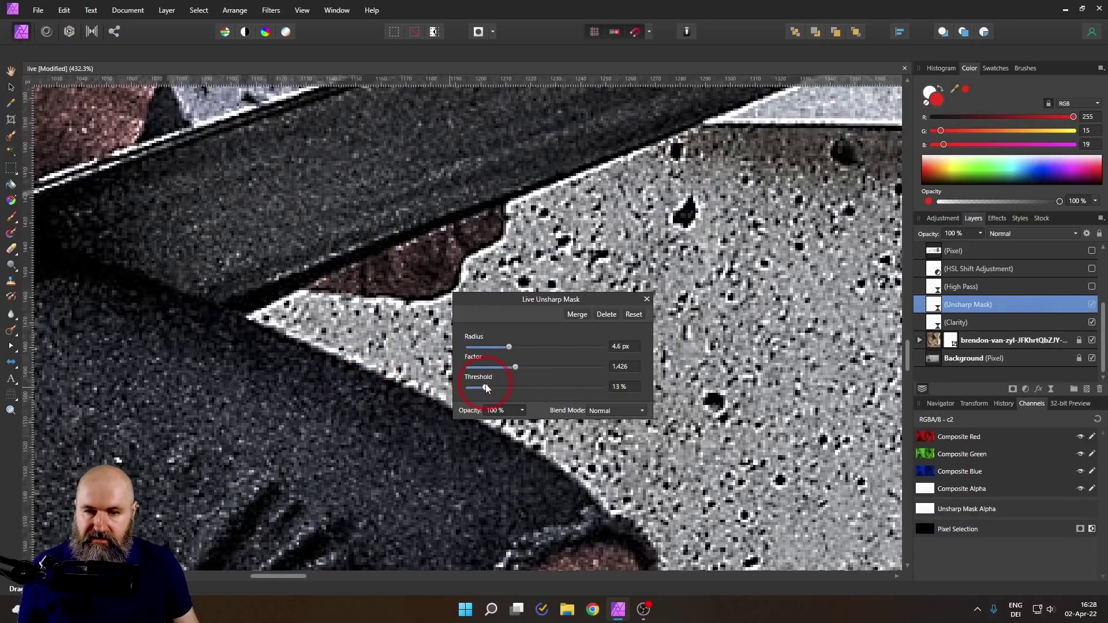
left_click_drag(493, 305, 621, 374)
left_click(468, 397)
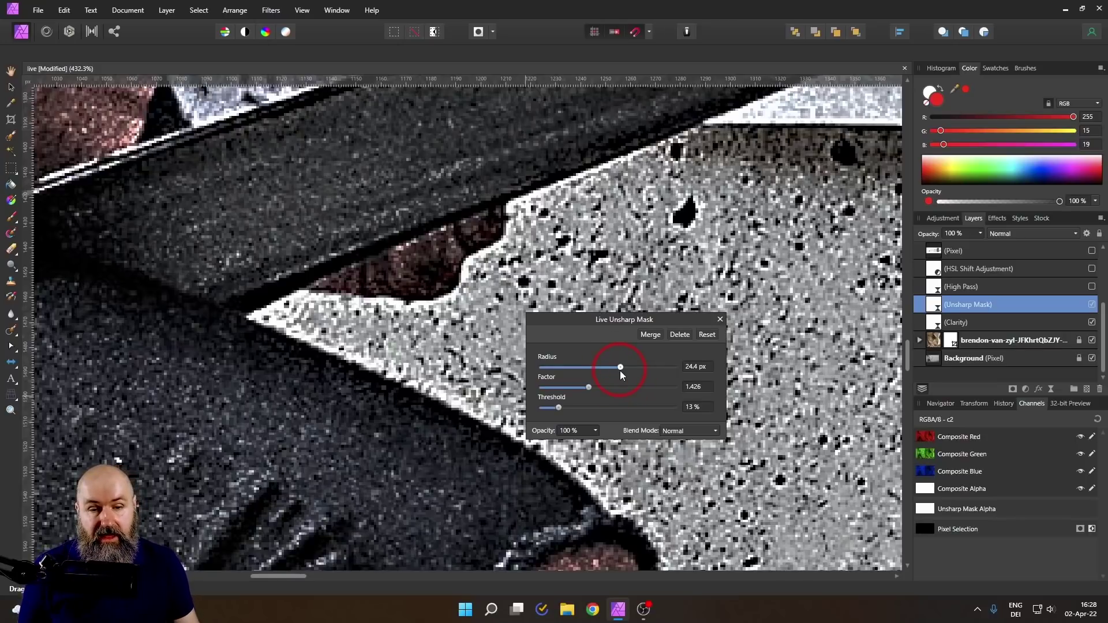
left_click_drag(620, 371, 593, 369)
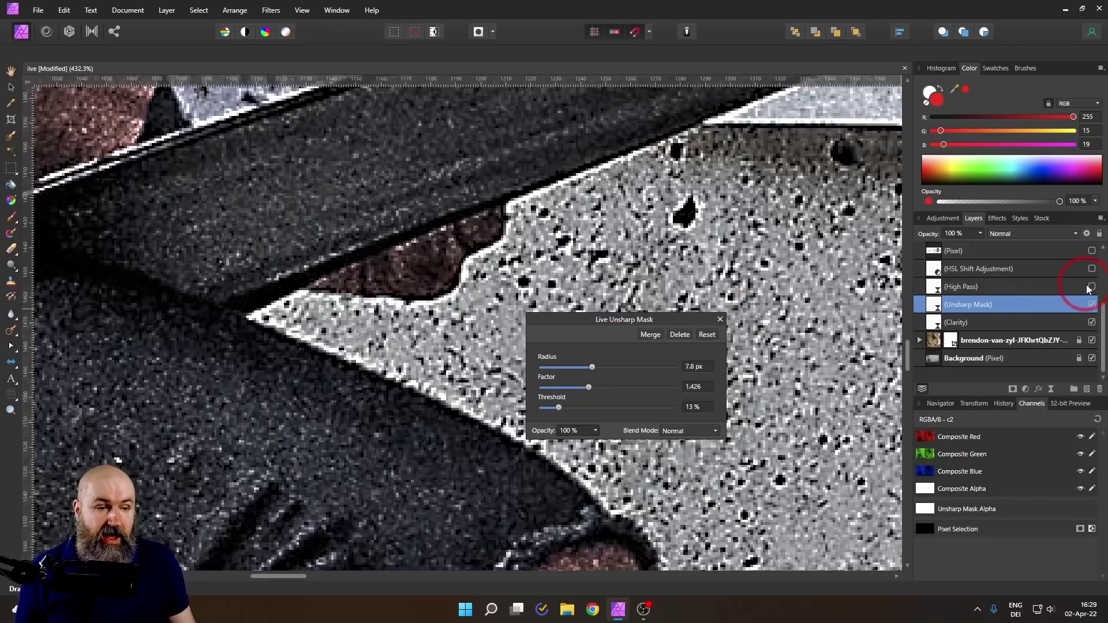
Step: Turn on the High Pass layer and set its Radius to 6.9 px, then show the Filters menu
left_click(1091, 287)
left_click_drag(595, 319, 625, 362)
left_click(960, 287)
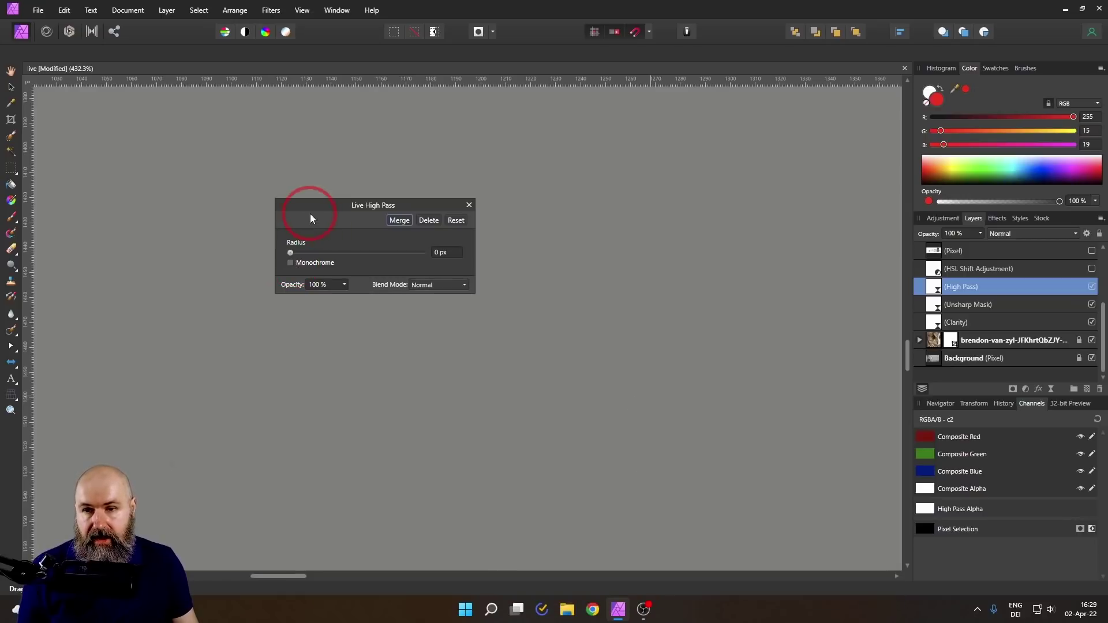
left_click_drag(309, 212, 627, 354)
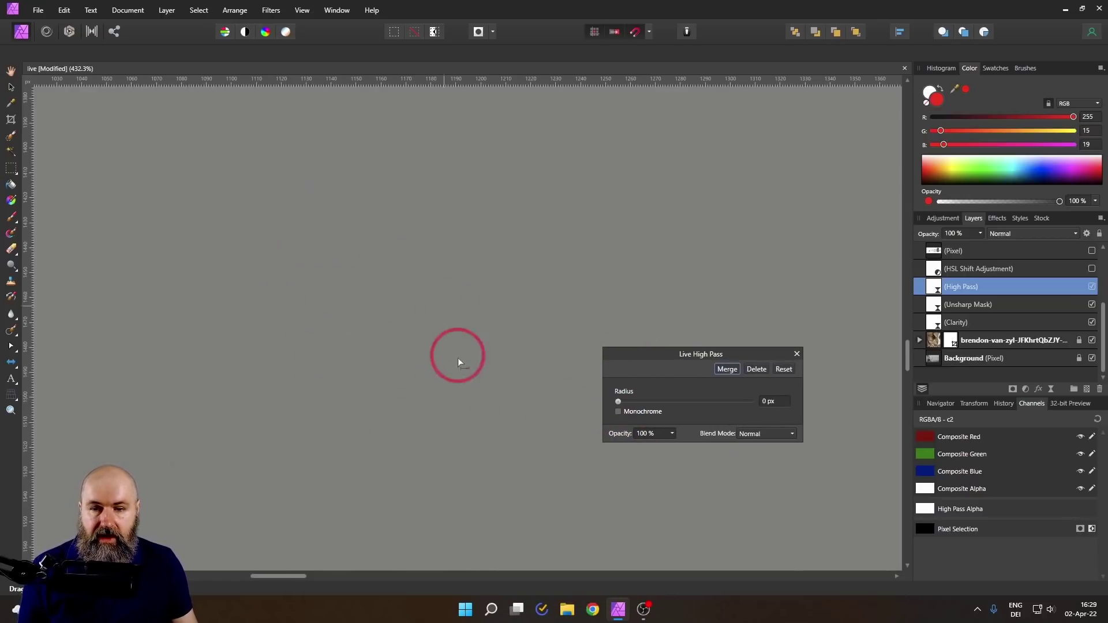
left_click_drag(622, 401, 662, 404)
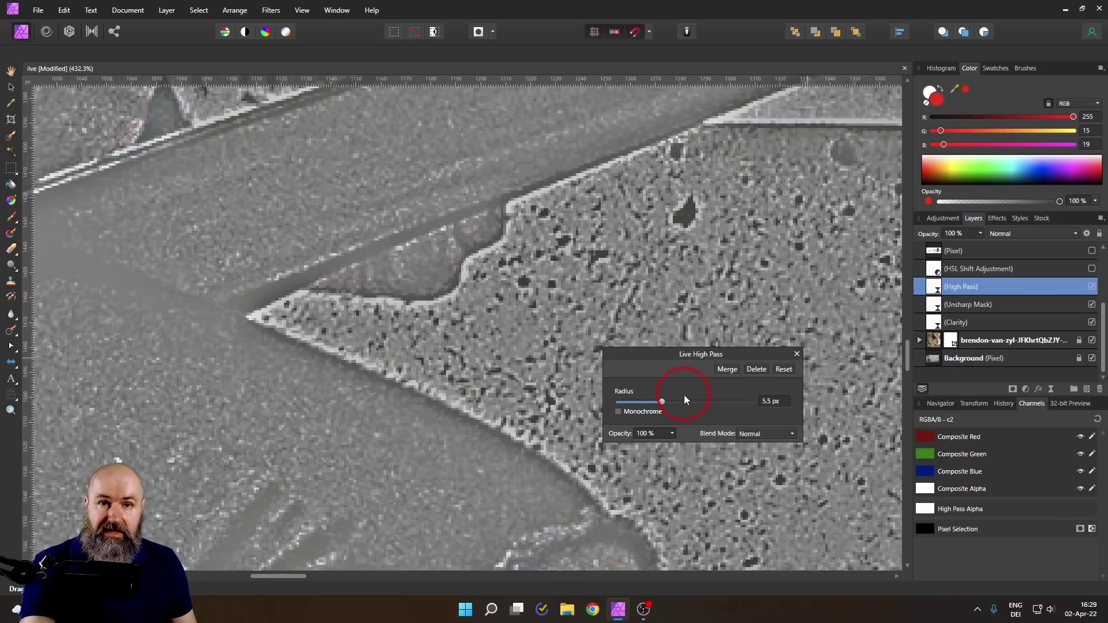
mouse_move(671, 403)
left_mouse_down()
mouse_move(631, 404)
mouse_move(666, 404)
left_mouse_up()
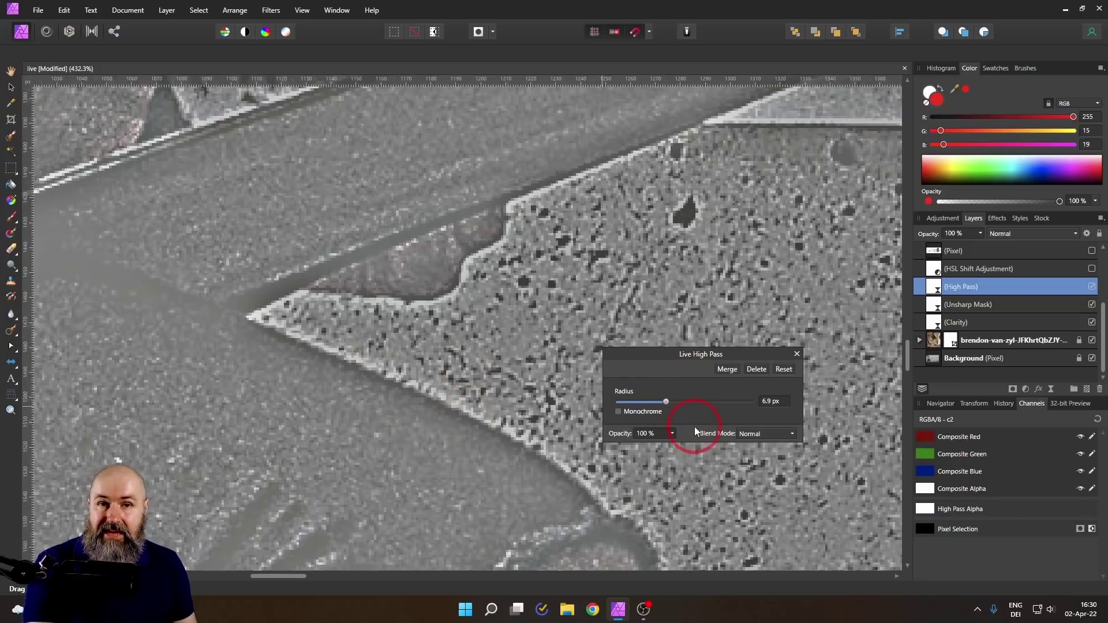
left_click(271, 10)
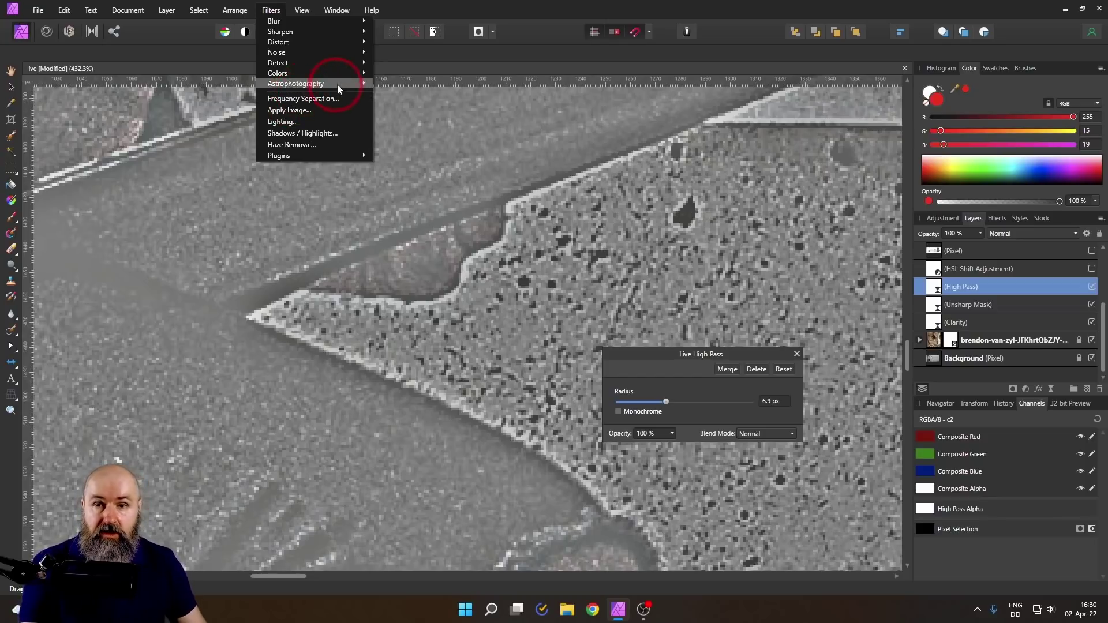
Step: Dismiss the Filters menu and lower the High Pass radius to about 0.5 px
left_click(271, 12)
left_click(453, 393)
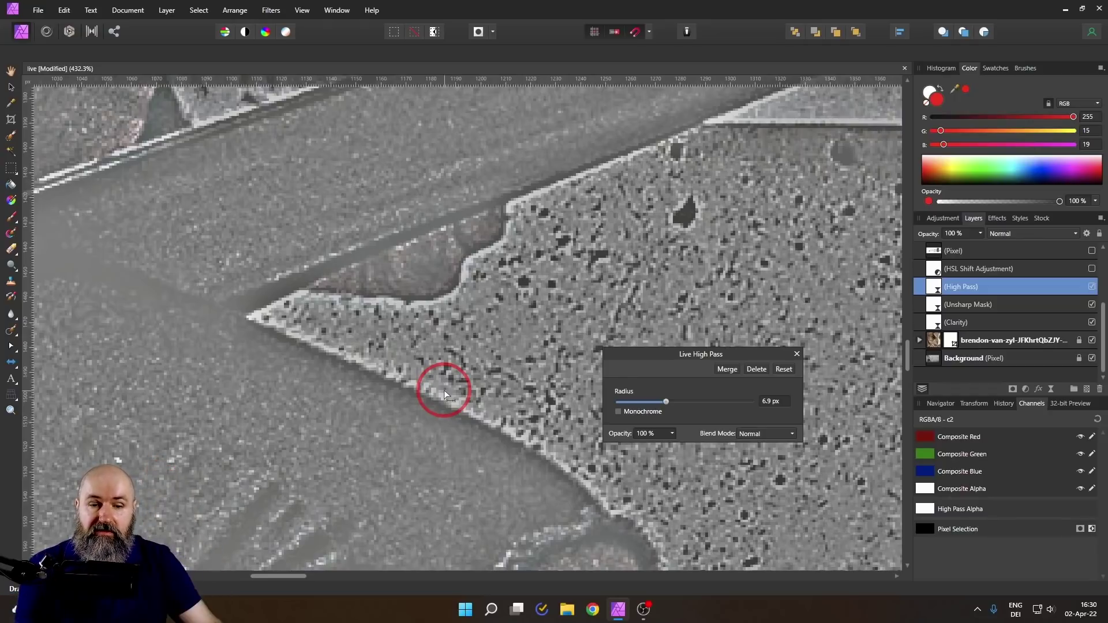
left_click(650, 404)
left_click_drag(667, 404, 635, 405)
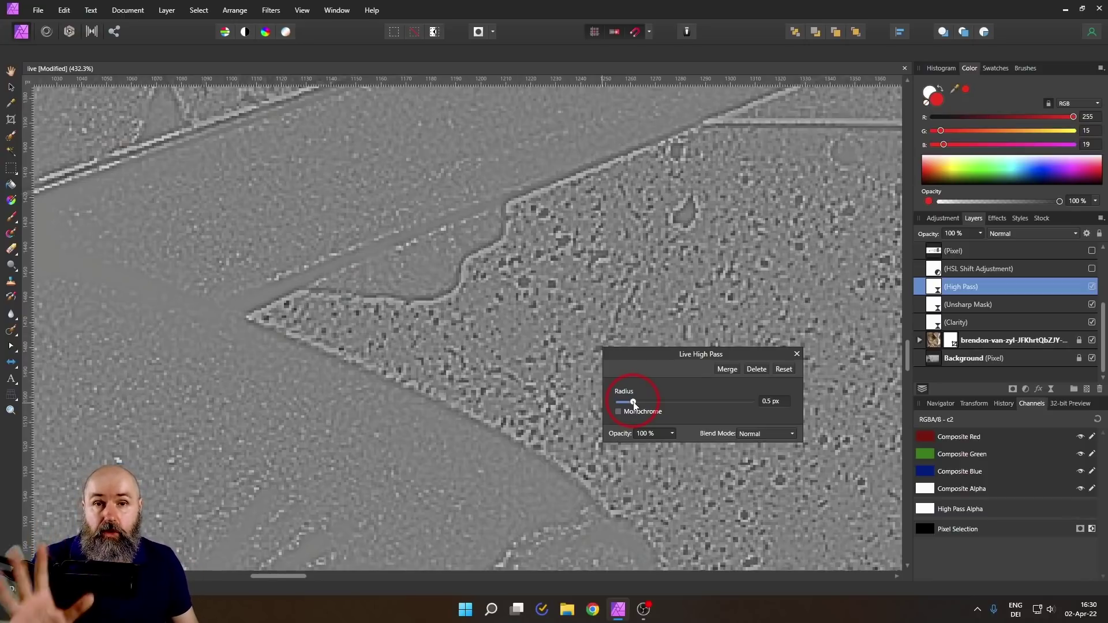
Step: Push the High Pass radius to 100 px, fit the photo, and enable Monochrome
left_click_drag(642, 402, 742, 402)
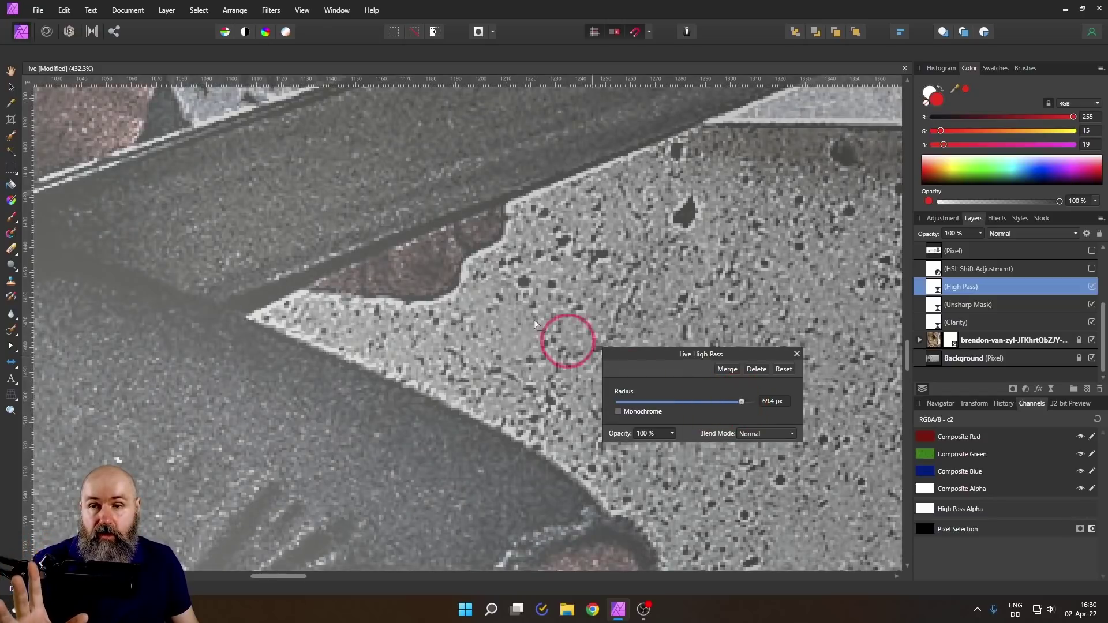
scroll(404, 309, "down", 5)
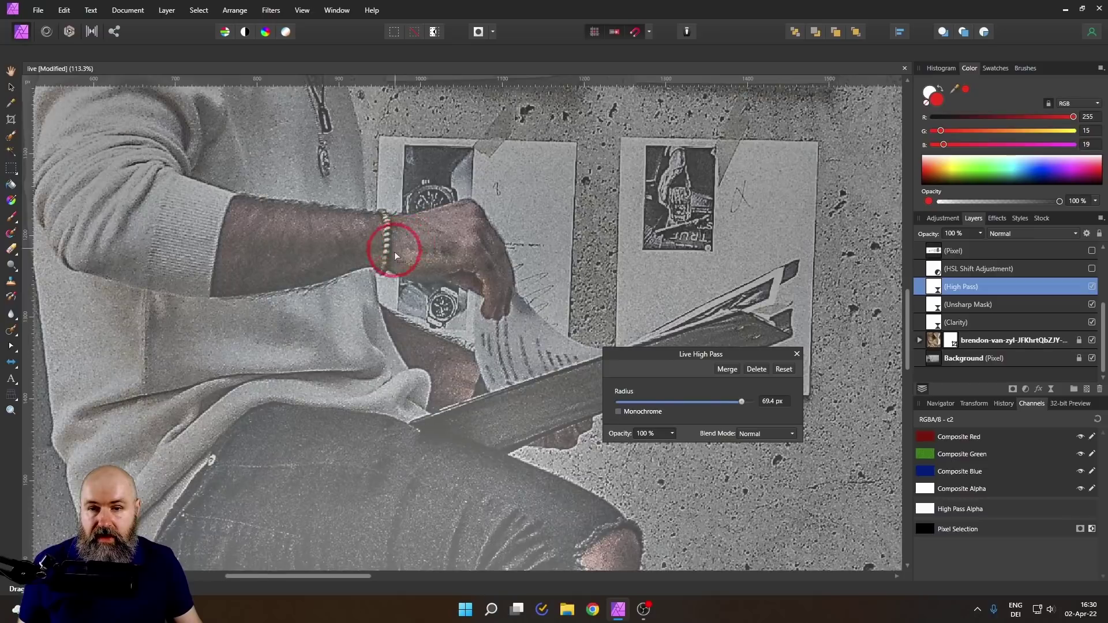
key("ctrl+0")
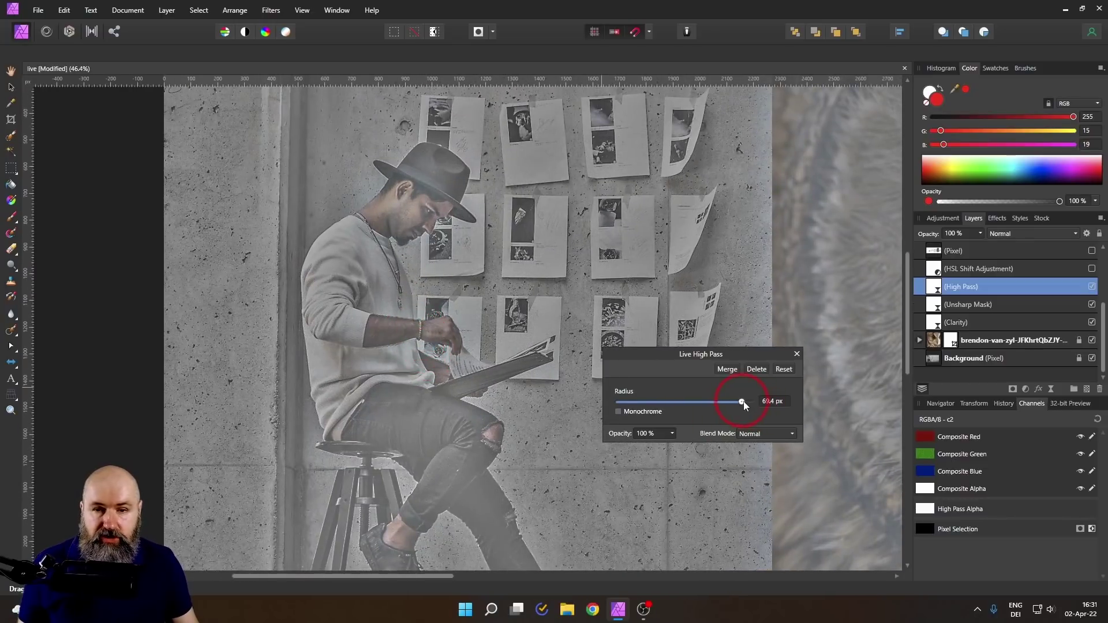
left_click_drag(752, 404, 770, 401)
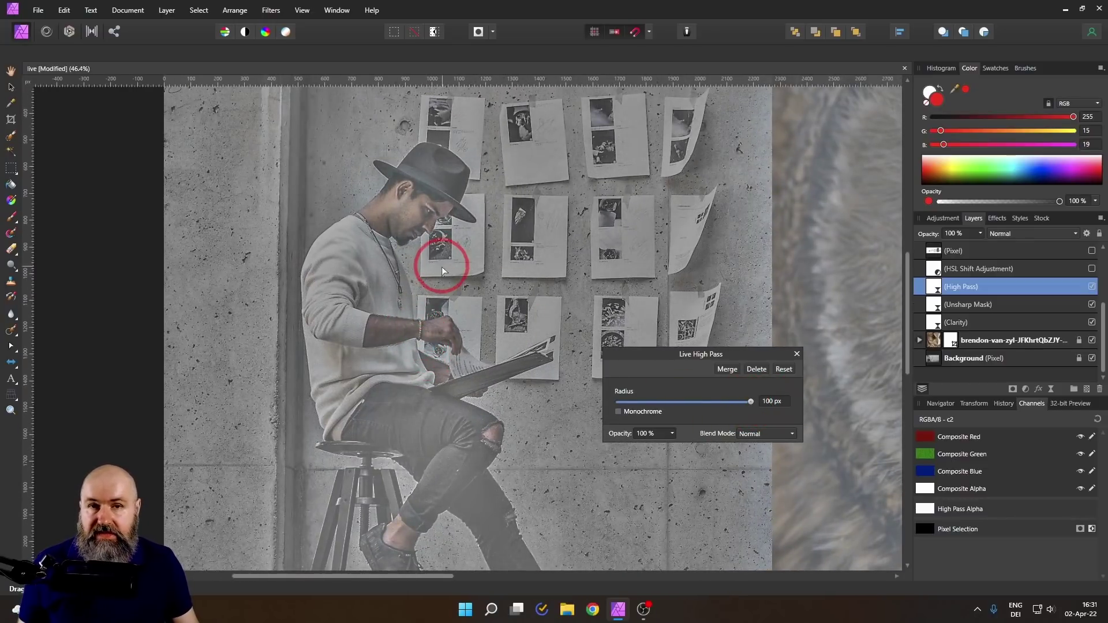
scroll(403, 228, "up", 5)
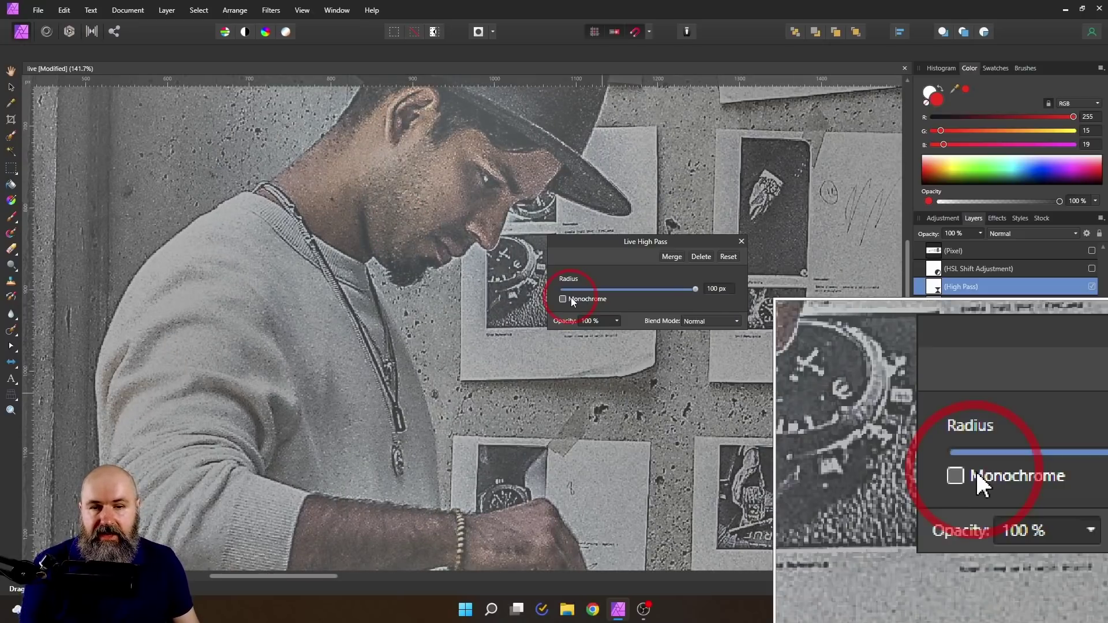
left_click(571, 298)
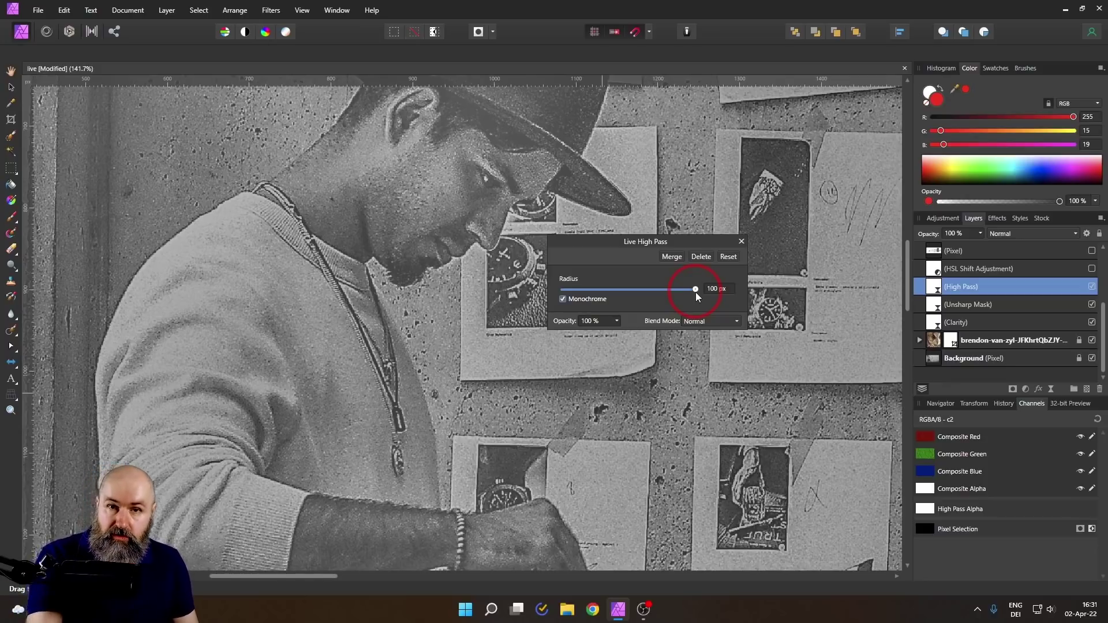
Step: Compare Normal and Soft Light High Pass blending, ending on Soft Light at about 4.2 px radius
left_click(689, 322)
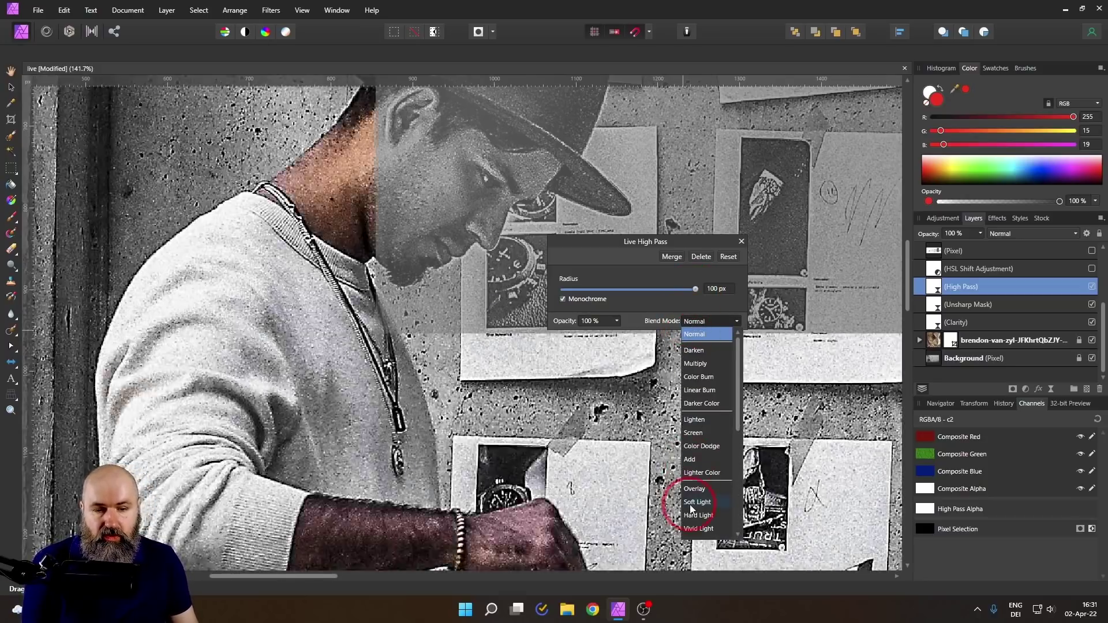
left_click(694, 502)
left_click_drag(695, 289, 605, 283)
left_click(695, 322)
scroll(699, 329, "up", 5)
left_click(704, 333)
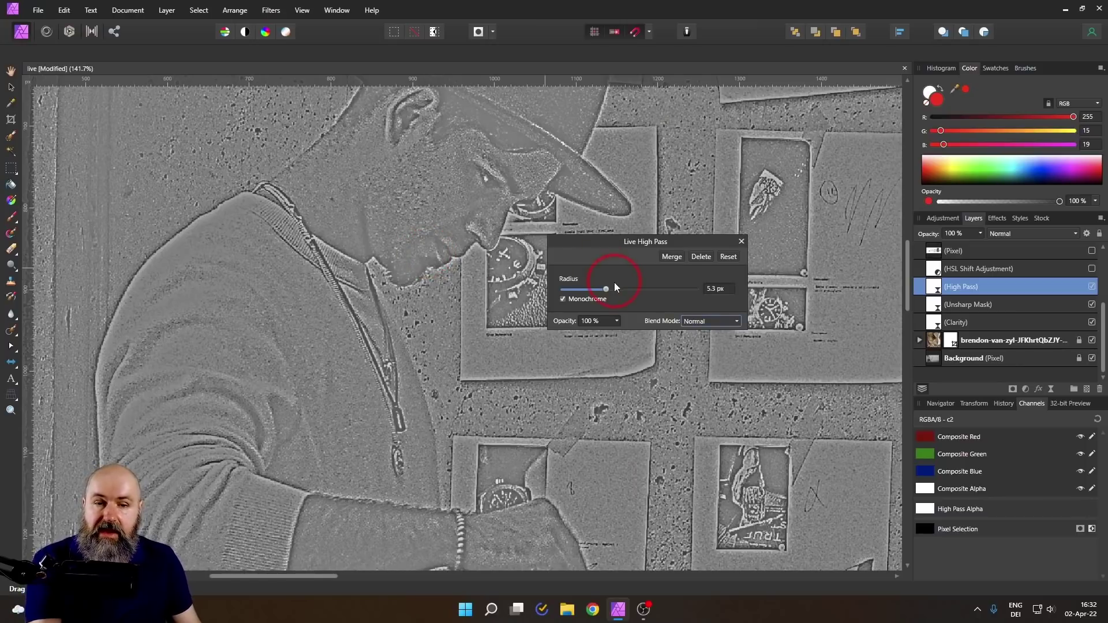
mouse_move(608, 292)
left_mouse_down()
mouse_move(565, 291)
mouse_move(608, 290)
left_mouse_up()
left_click(703, 321)
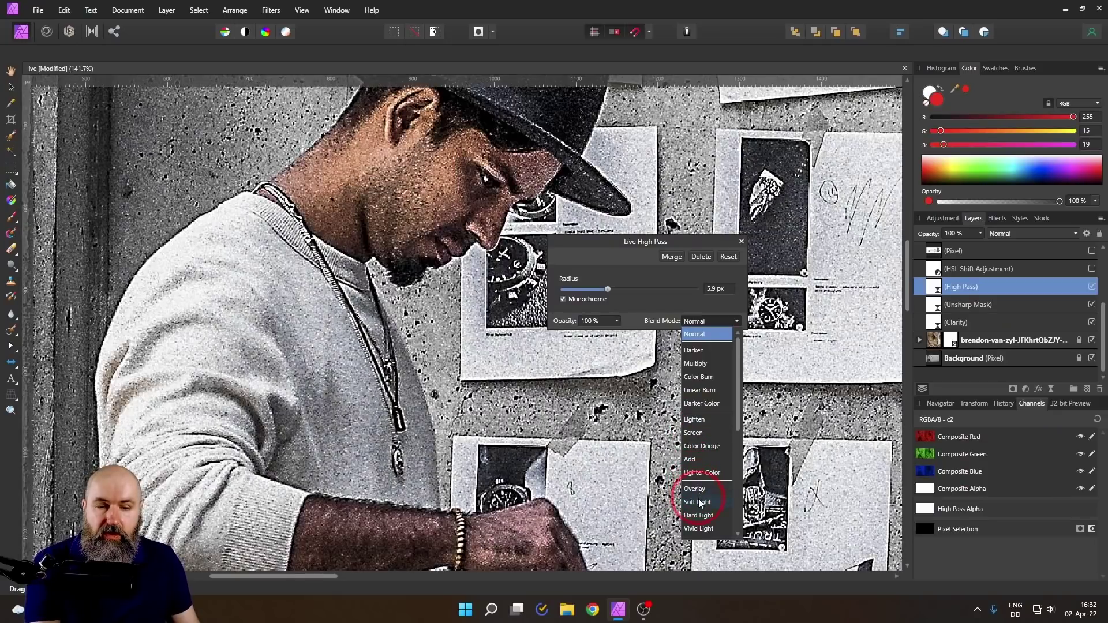
left_click(697, 502)
mouse_move(604, 291)
left_mouse_down()
mouse_move(555, 290)
mouse_move(593, 299)
left_mouse_up()
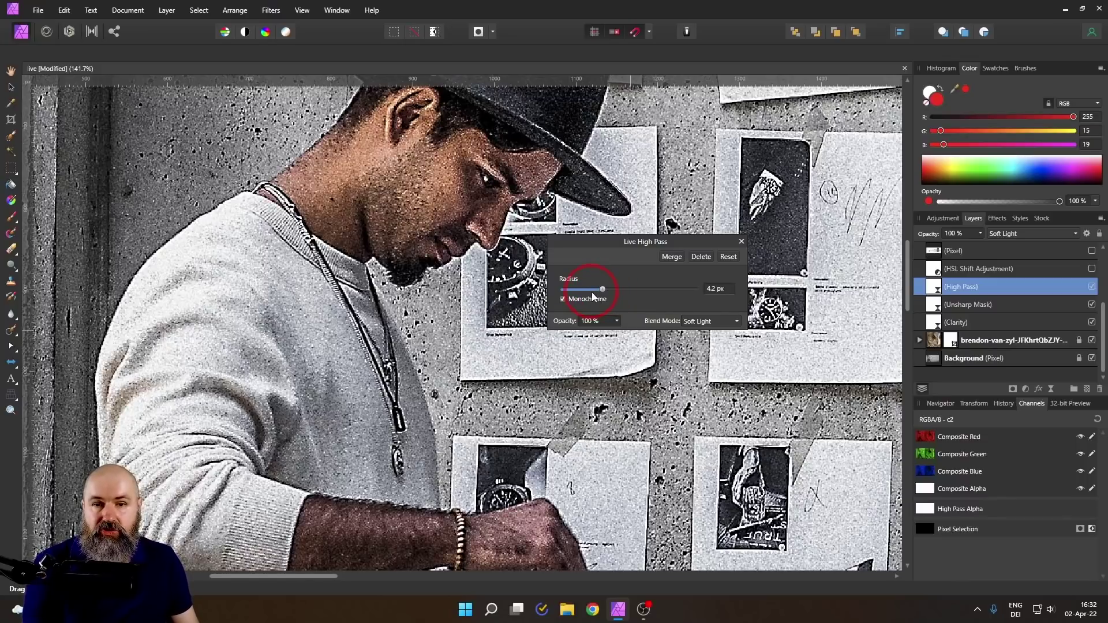
Step: Zoom to the owl and set the High Pass radius to 23.7 px
scroll(507, 293, "down", 6)
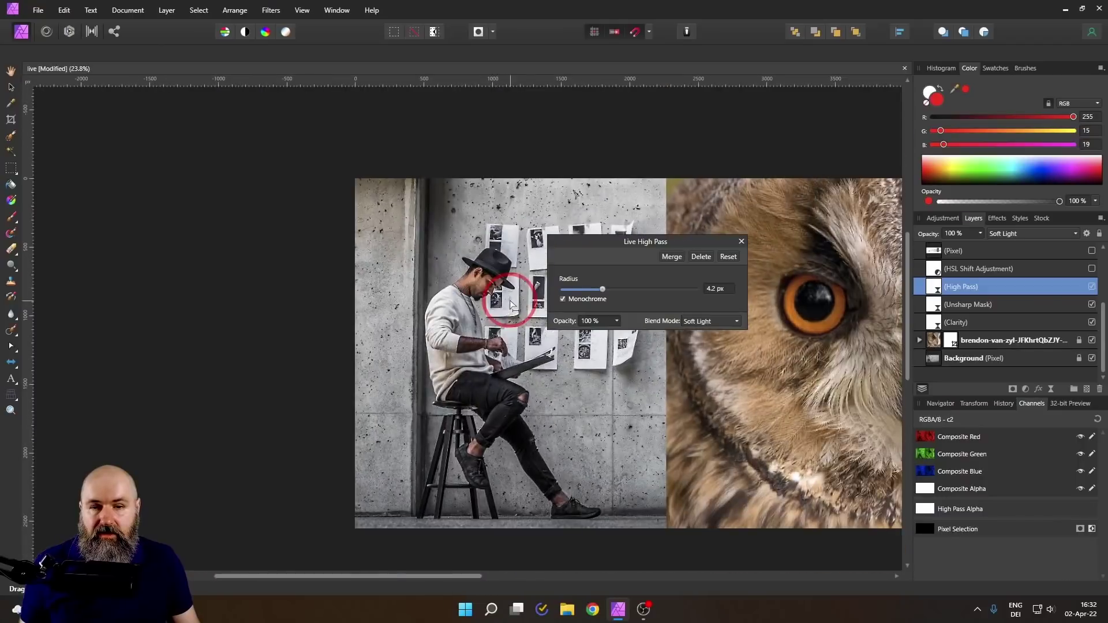
left_click_drag(510, 304, 150, 231)
scroll(384, 255, "up", 4)
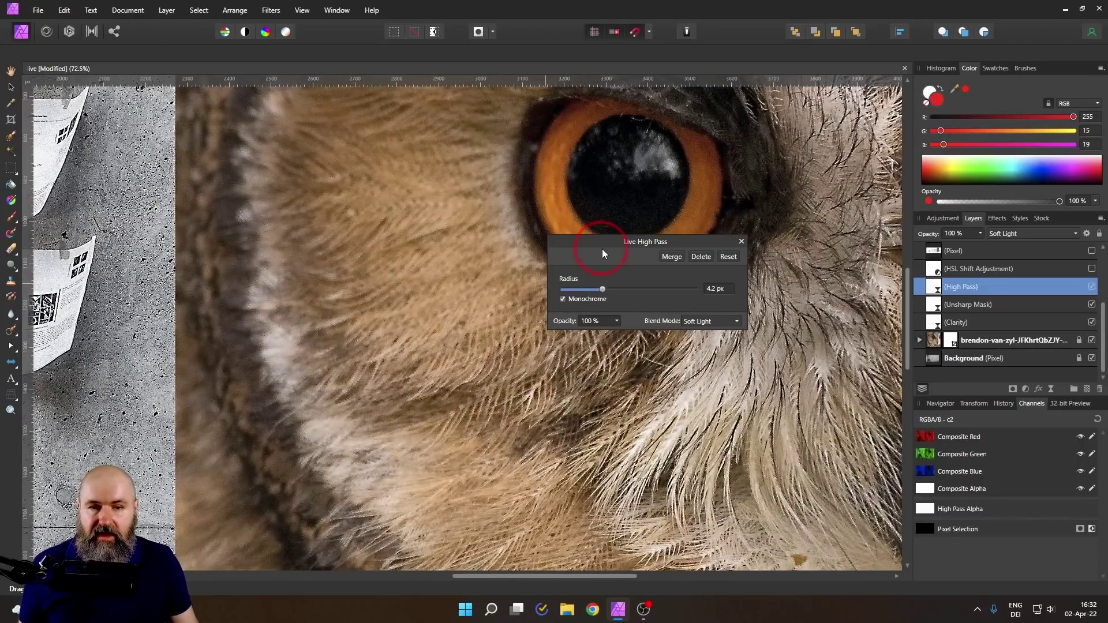
left_click_drag(601, 252, 738, 195)
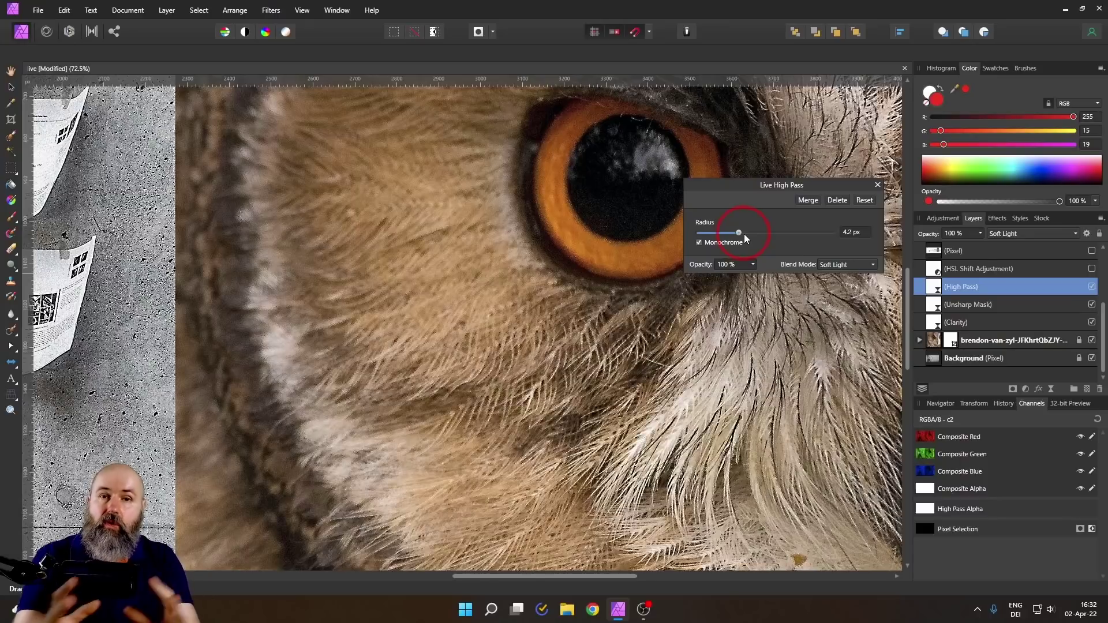
left_click_drag(739, 233, 777, 242)
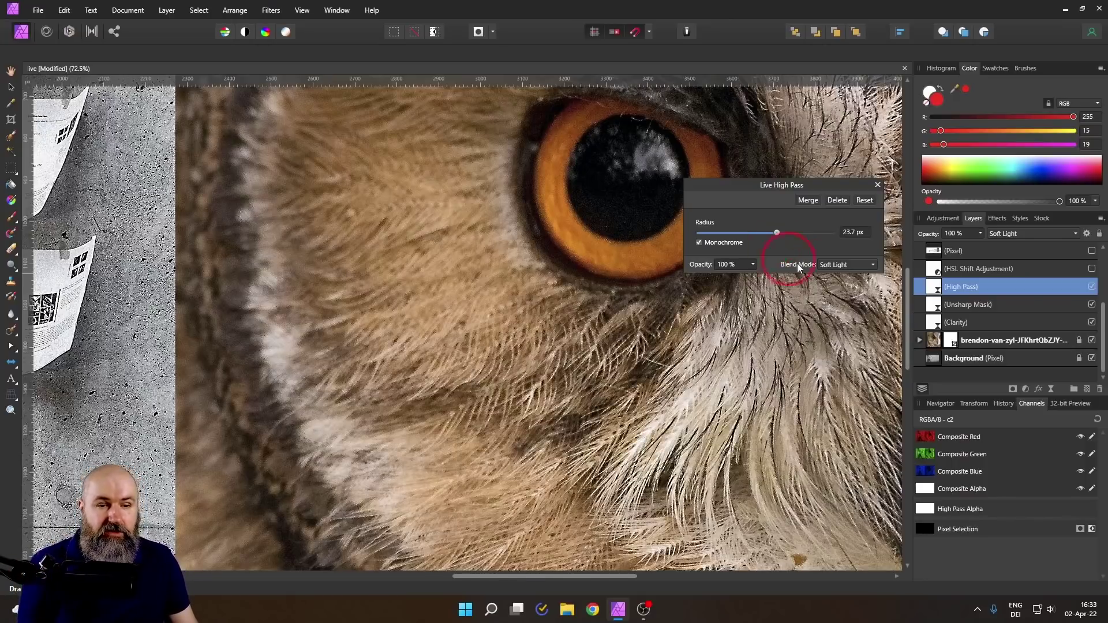
Step: Blend the High Pass in Overlay at 50% opacity, close its settings and fit both photos
left_click(836, 266)
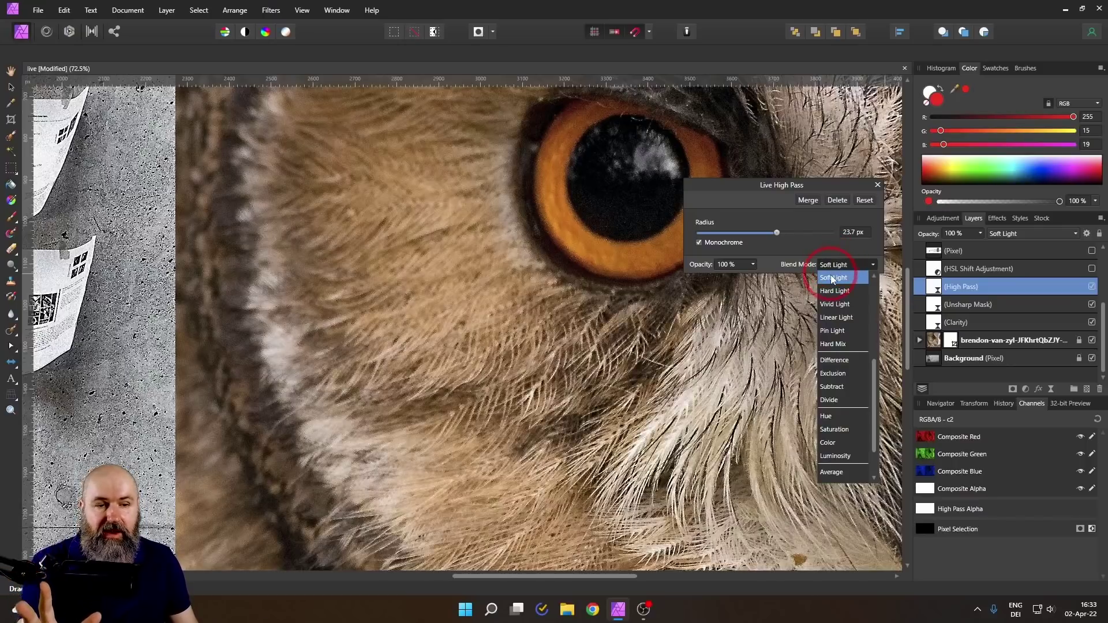
scroll(831, 275, "up", 3)
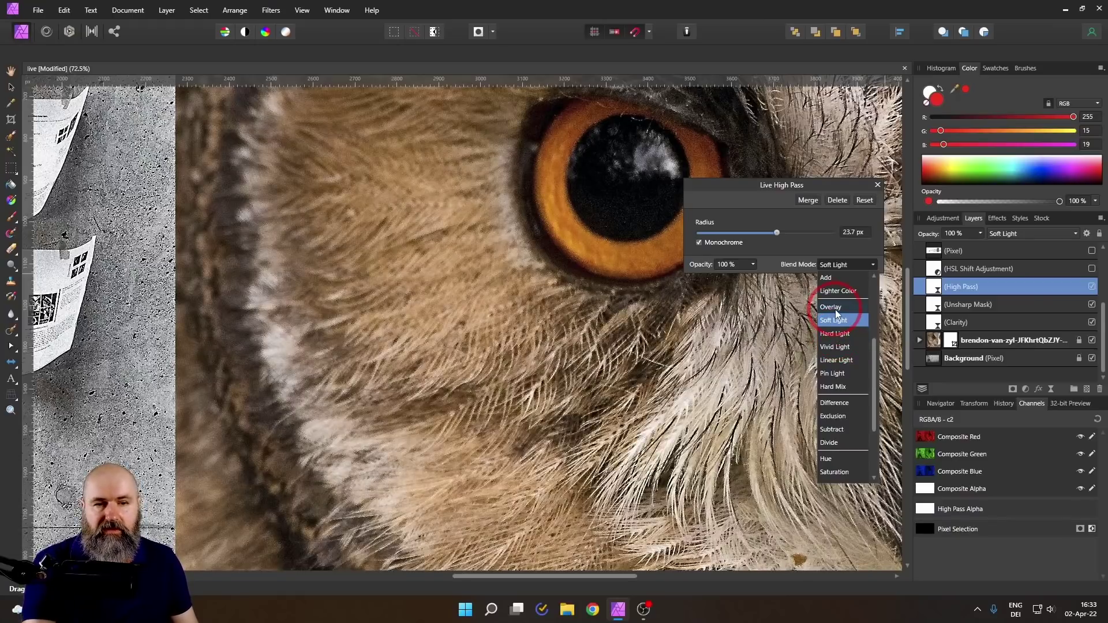
left_click(835, 309)
left_click(753, 265)
left_click_drag(754, 275, 718, 279)
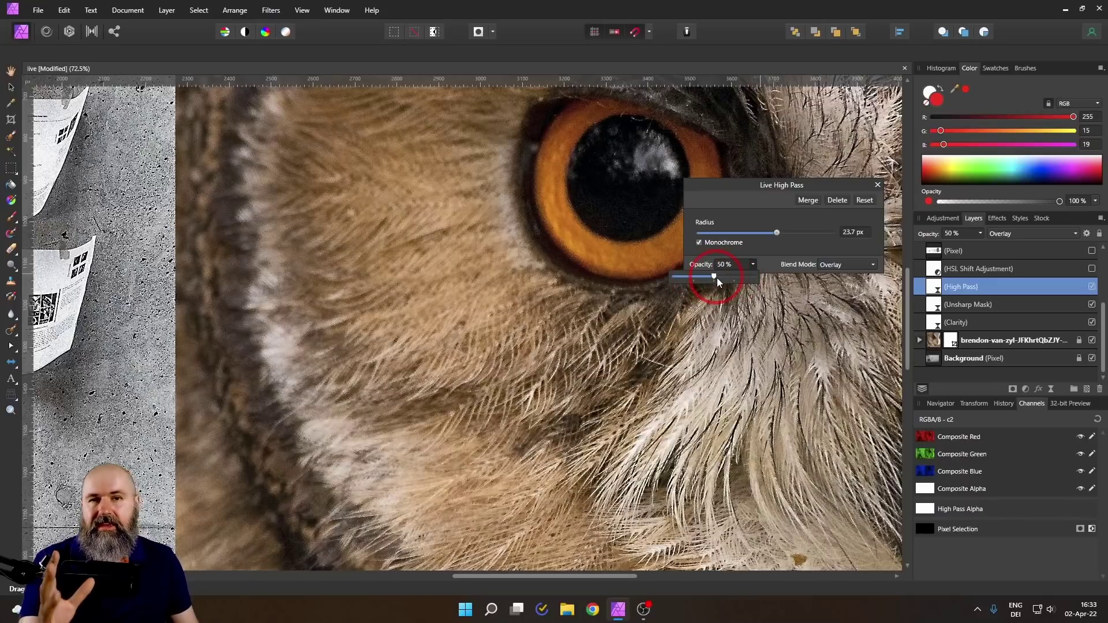
left_click(878, 185)
key("ctrl+0")
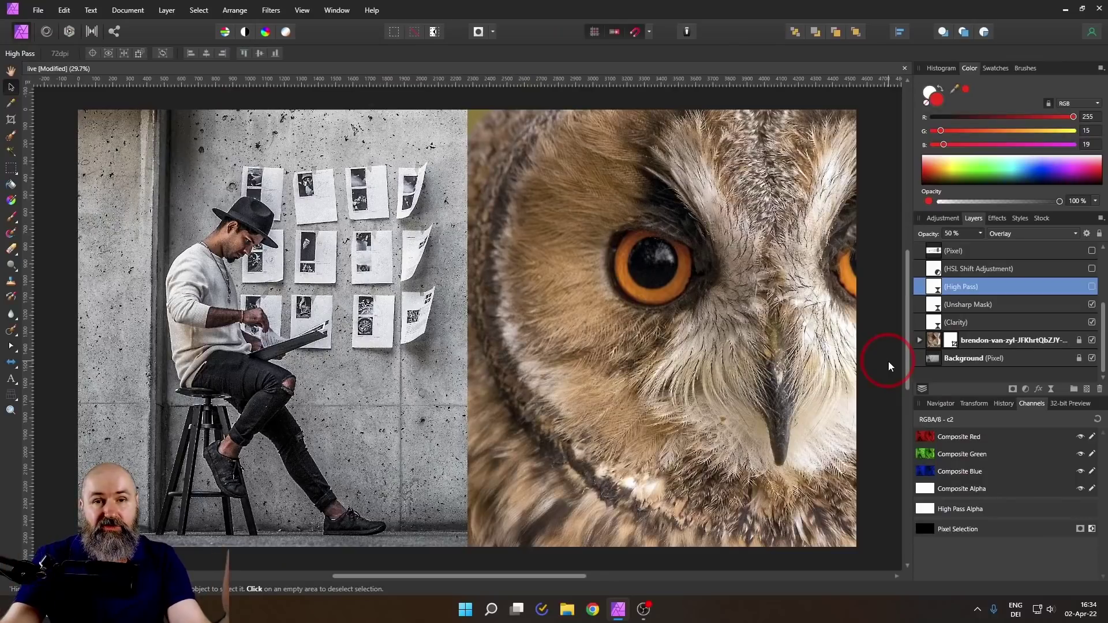